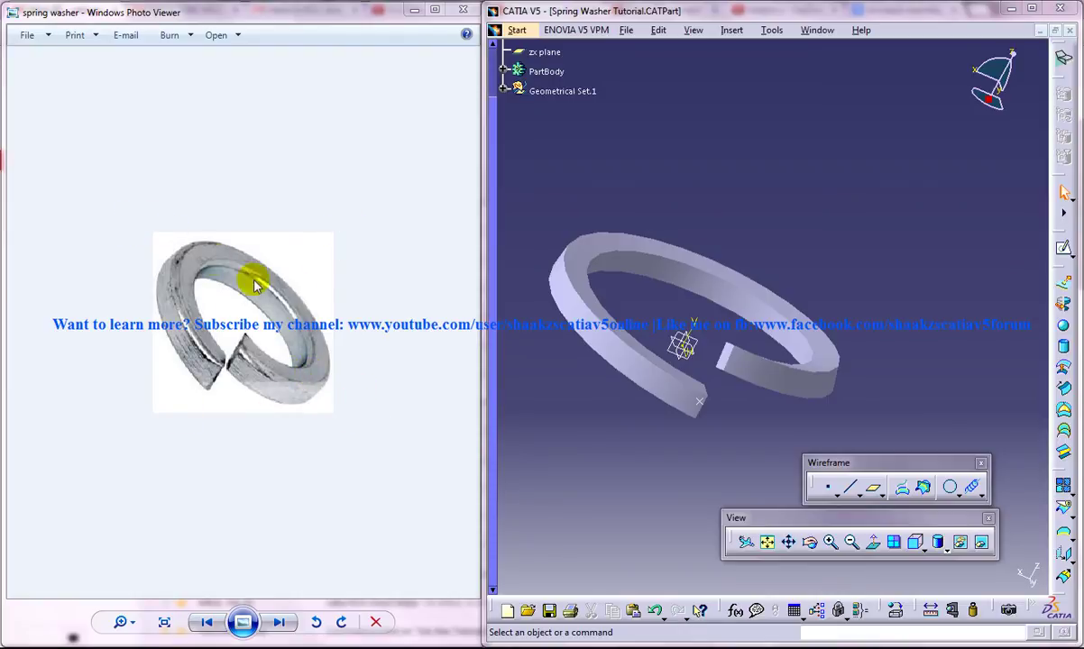
# Rotate the finished split spring washer to view it from another side
pyautogui.moveTo(753, 329)
pyautogui.mouseDown(button='middle')
pyautogui.moveTo(735, 400)
pyautogui.moveTo(744, 344)
pyautogui.moveTo(805, 392)
pyautogui.moveTo(706, 314)
pyautogui.moveTo(762, 429)
pyautogui.moveTo(757, 404)
pyautogui.moveTo(716, 363)
pyautogui.moveTo(769, 382)
pyautogui.moveTo(891, 344)
pyautogui.moveTo(829, 317)
pyautogui.moveTo(822, 280)
pyautogui.moveTo(741, 368)
pyautogui.moveTo(738, 443)
pyautogui.mouseUp(button='middle')
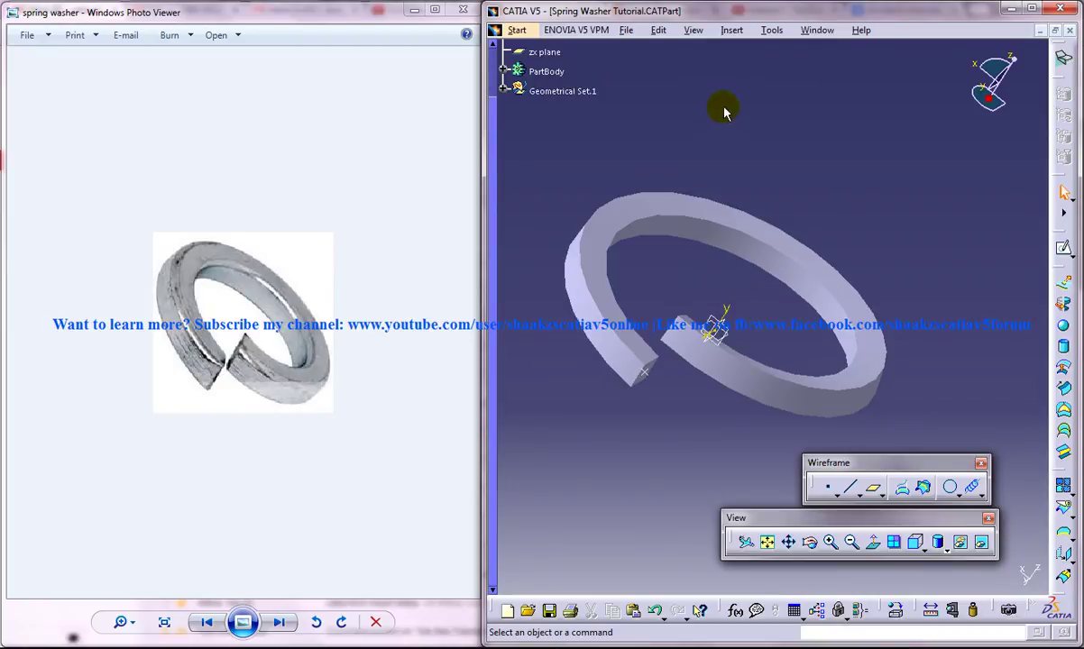
# Create a new Wireframe and Surface Design part named Spring Washer Study
pyautogui.click(517, 30)
pyautogui.moveTo(577, 66)
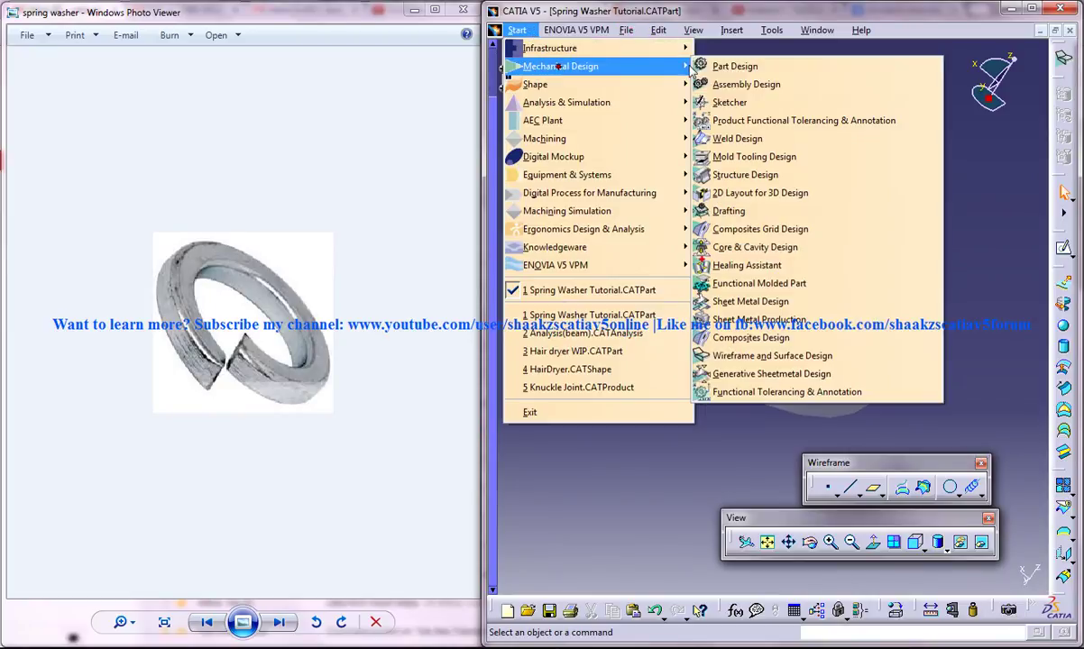
pyautogui.click(833, 361)
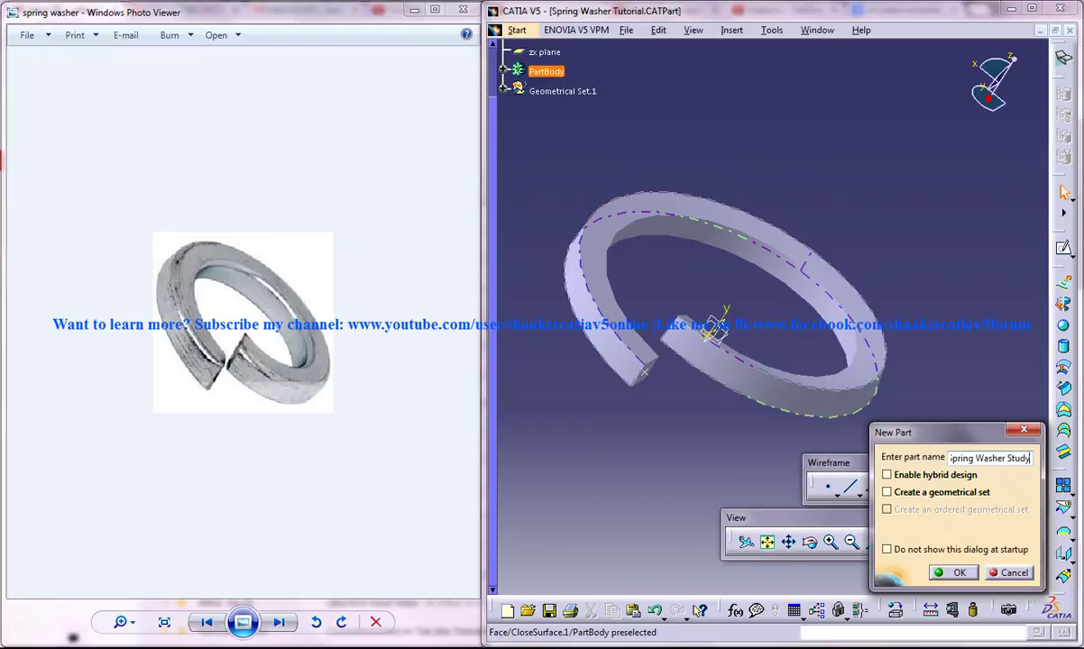
pyautogui.click(954, 571)
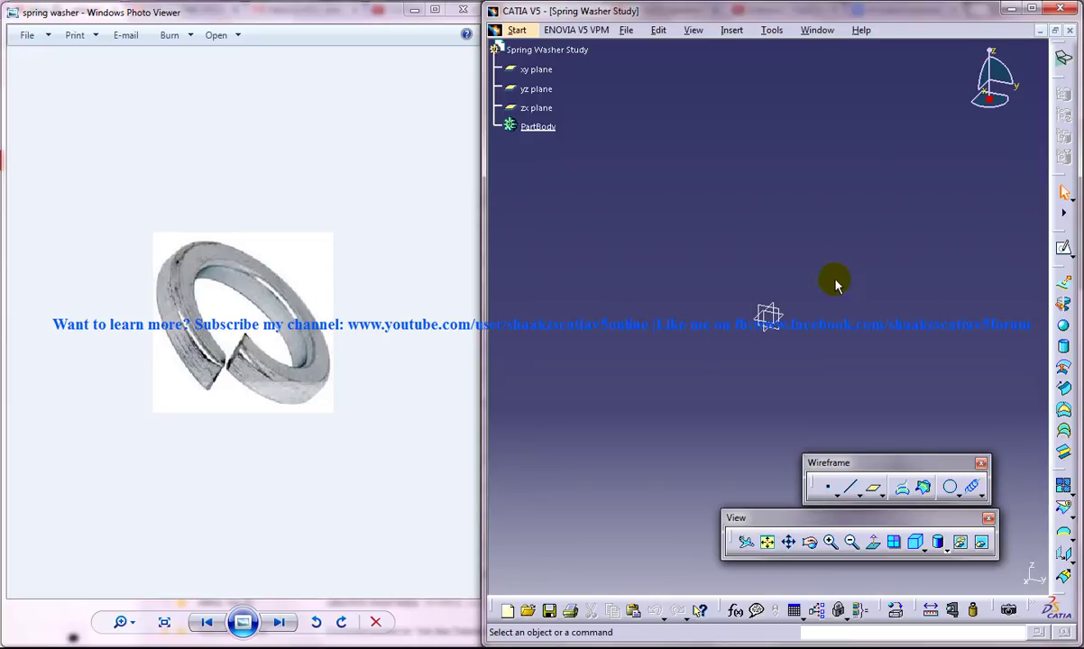
# Start a sketch on the yz plane and place a point on the horizontal axis
pyautogui.click(781, 328)
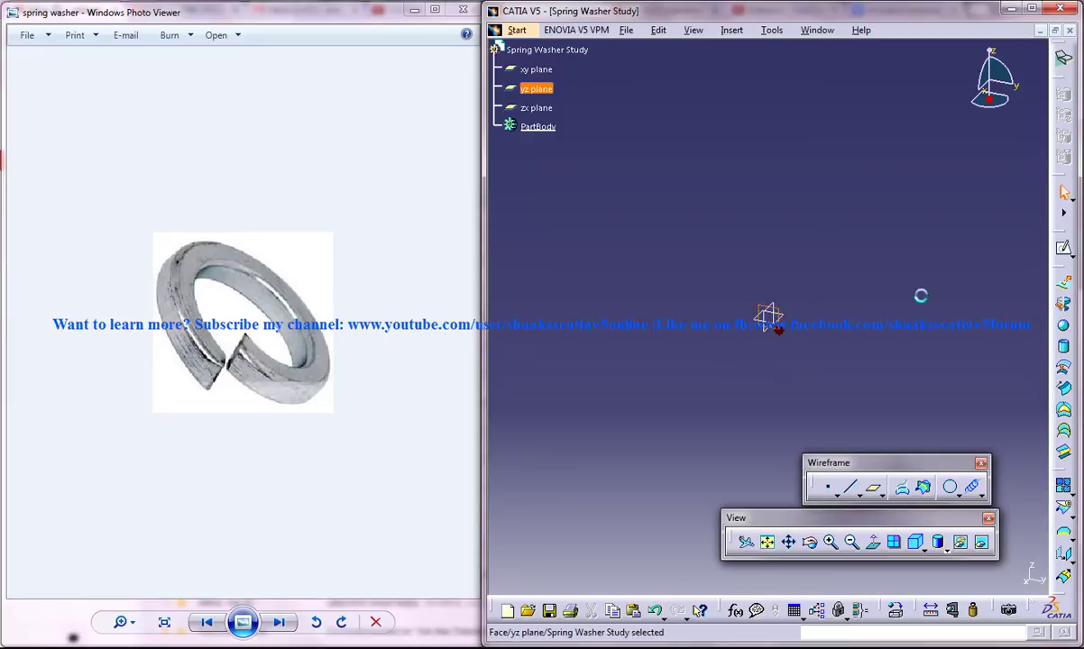
pyautogui.click(1064, 247)
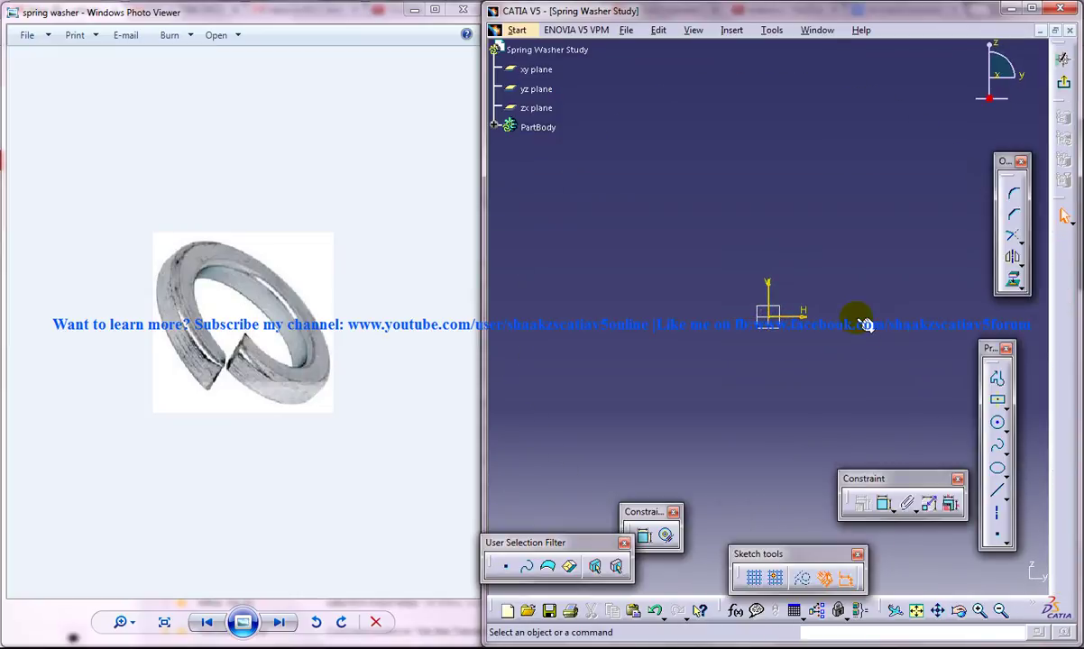
pyautogui.click(997, 535)
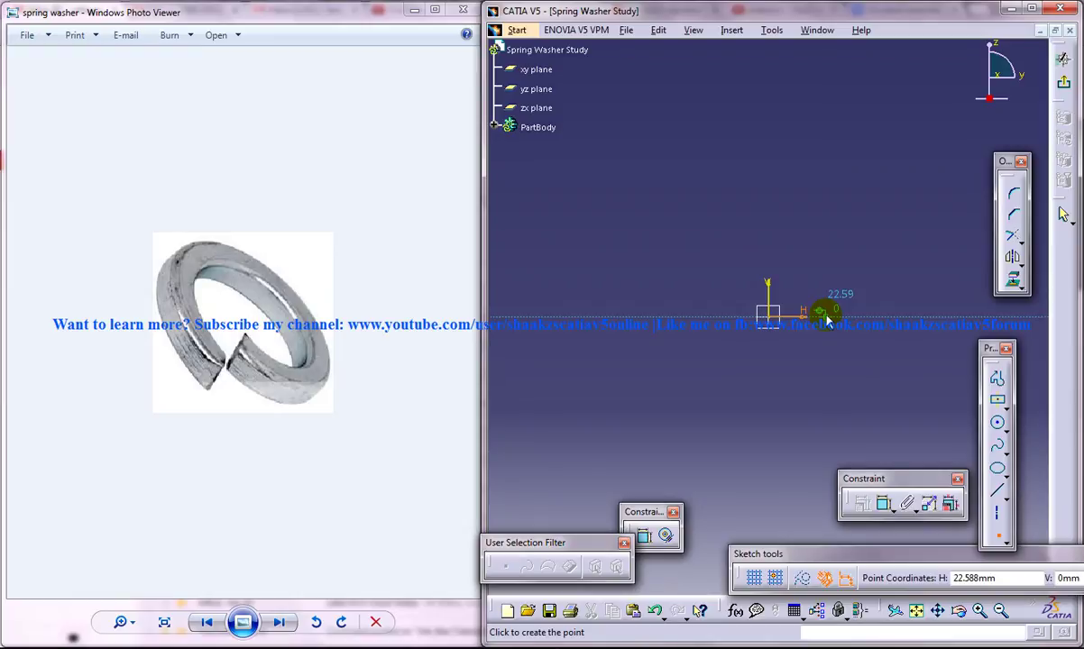
pyautogui.click(829, 314)
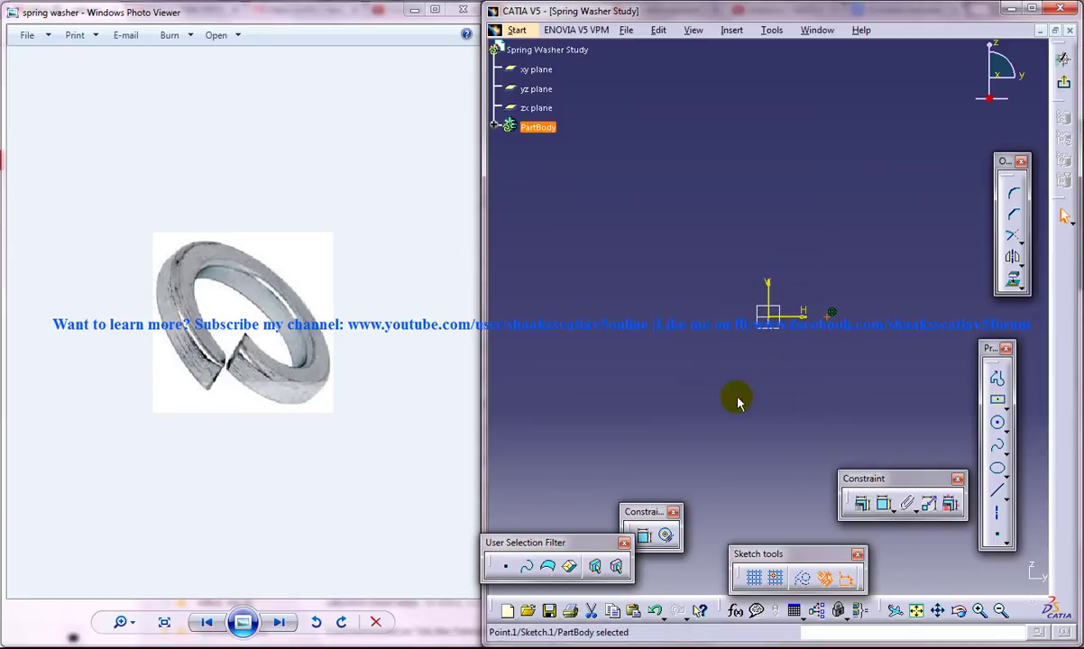
# Dimension the point 5 mm from the vertical axis and exit the sketch
pyautogui.click(883, 503)
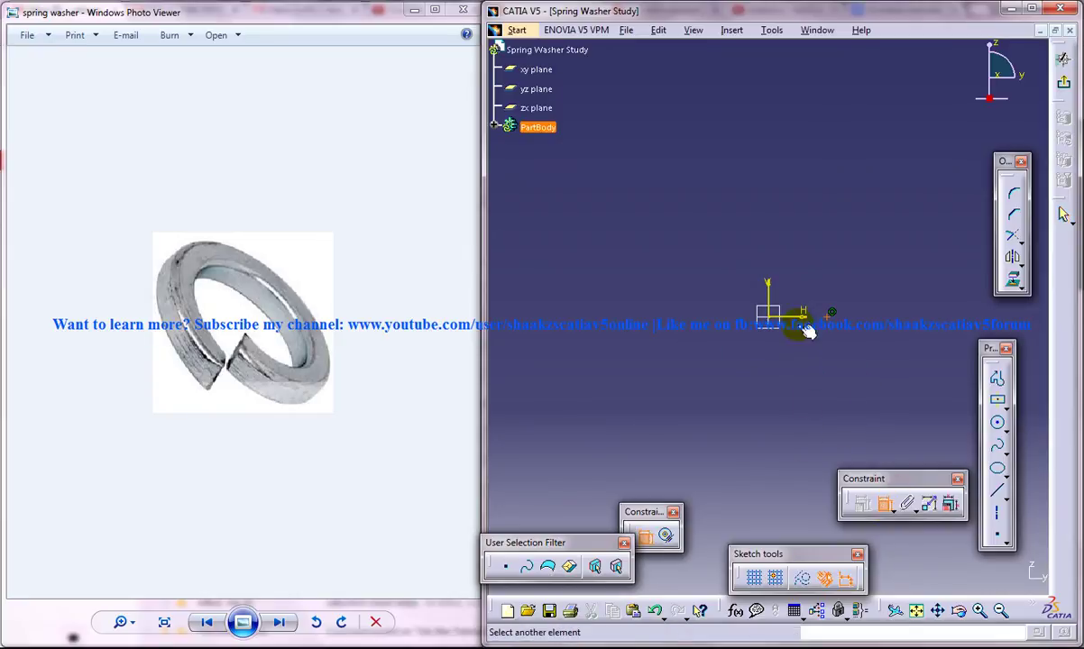
pyautogui.click(774, 298)
pyautogui.click(800, 258)
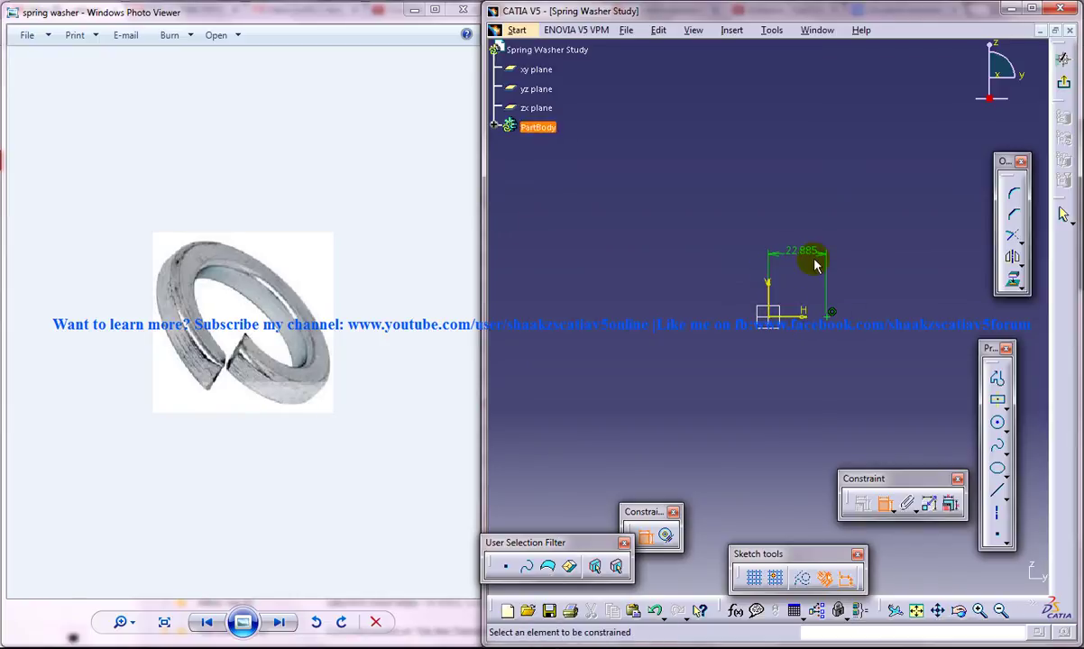
pyautogui.doubleClick(809, 268)
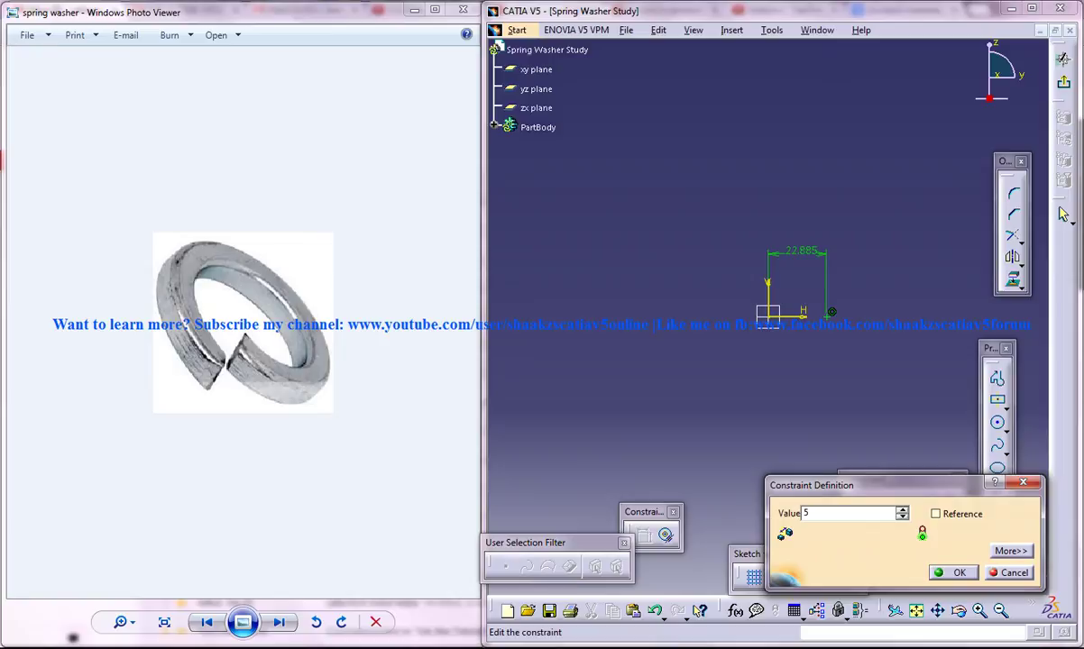
pyautogui.write('5')
pyautogui.click(953, 573)
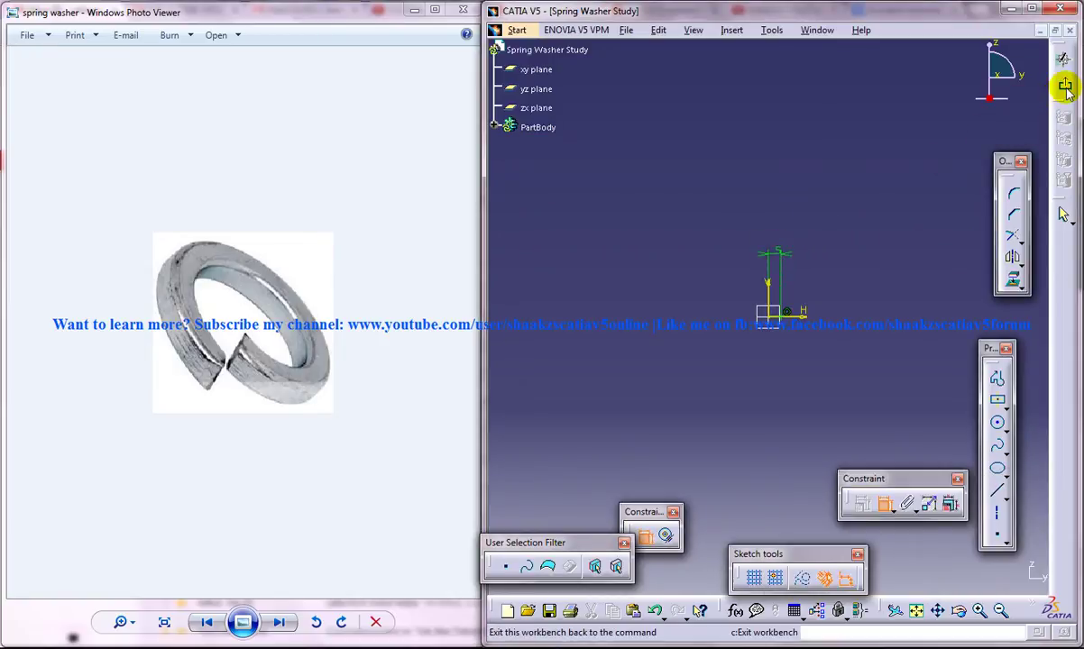
pyautogui.click(1065, 86)
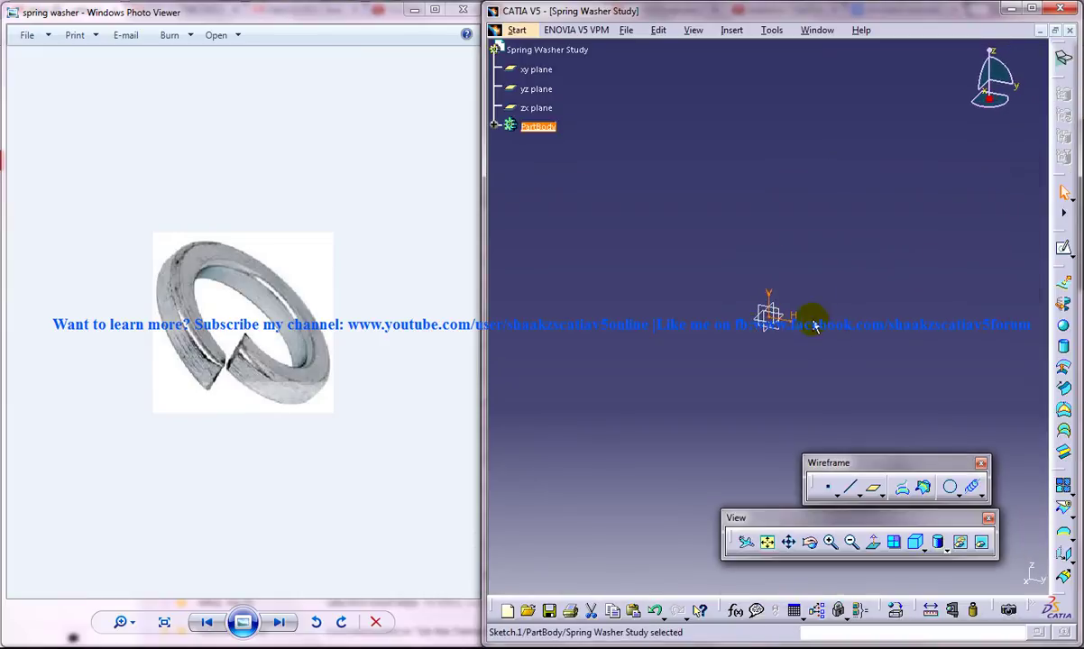
# Start a helix with Sketch.1 as starting point and the V direction as axis
pyautogui.click(920, 386)
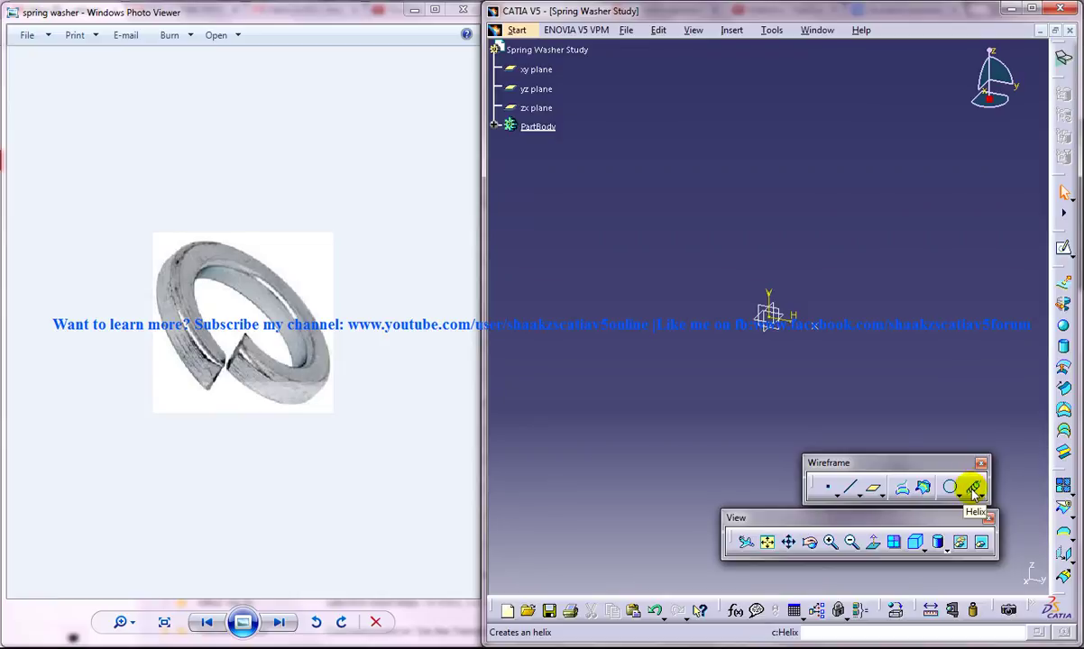
pyautogui.moveTo(898, 462); pyautogui.dragTo(867, 462)
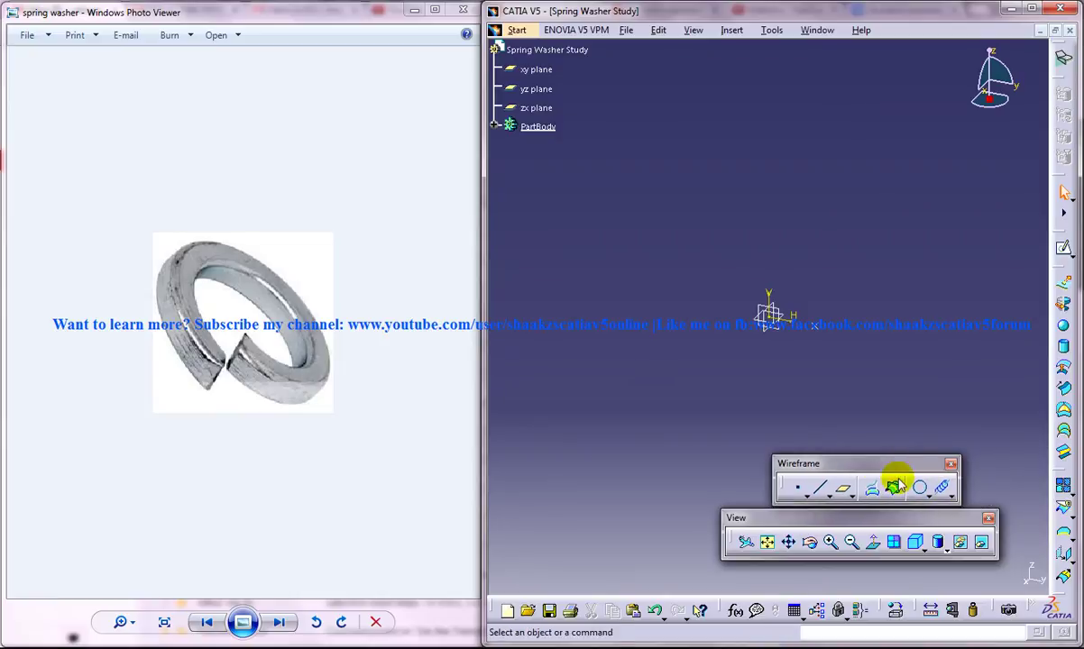
pyautogui.click(950, 497)
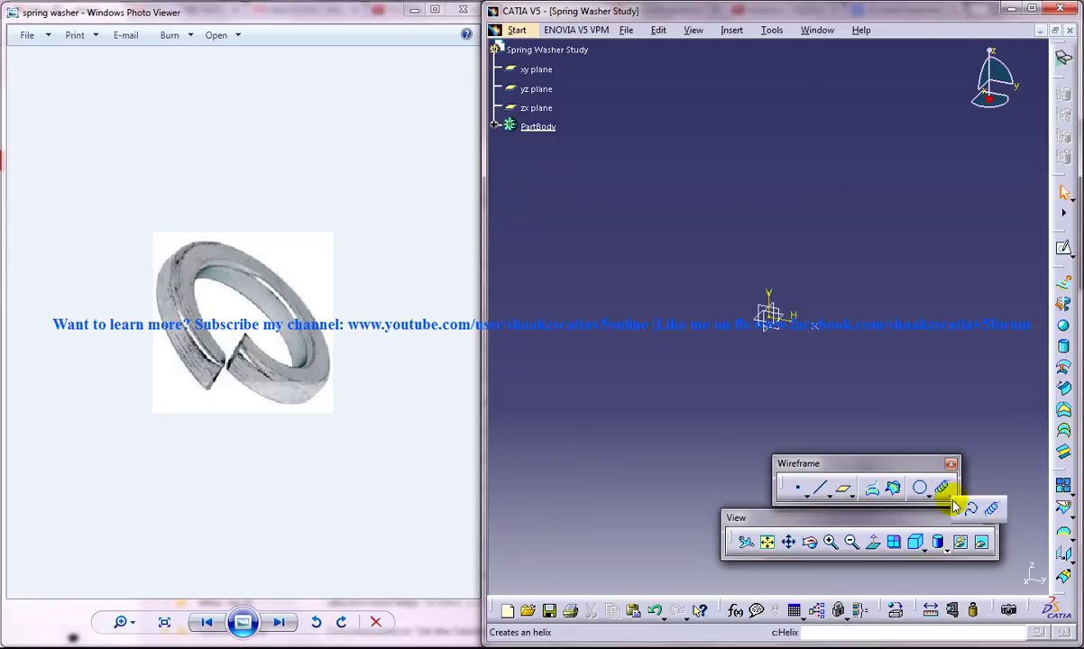
pyautogui.click(992, 511)
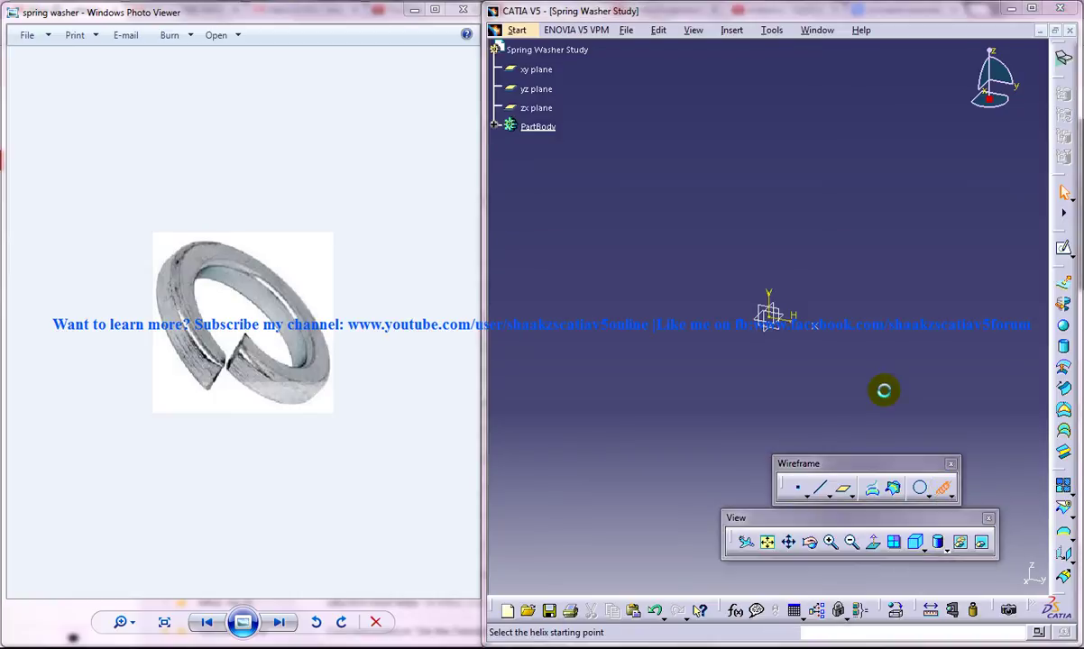
pyautogui.click(814, 325)
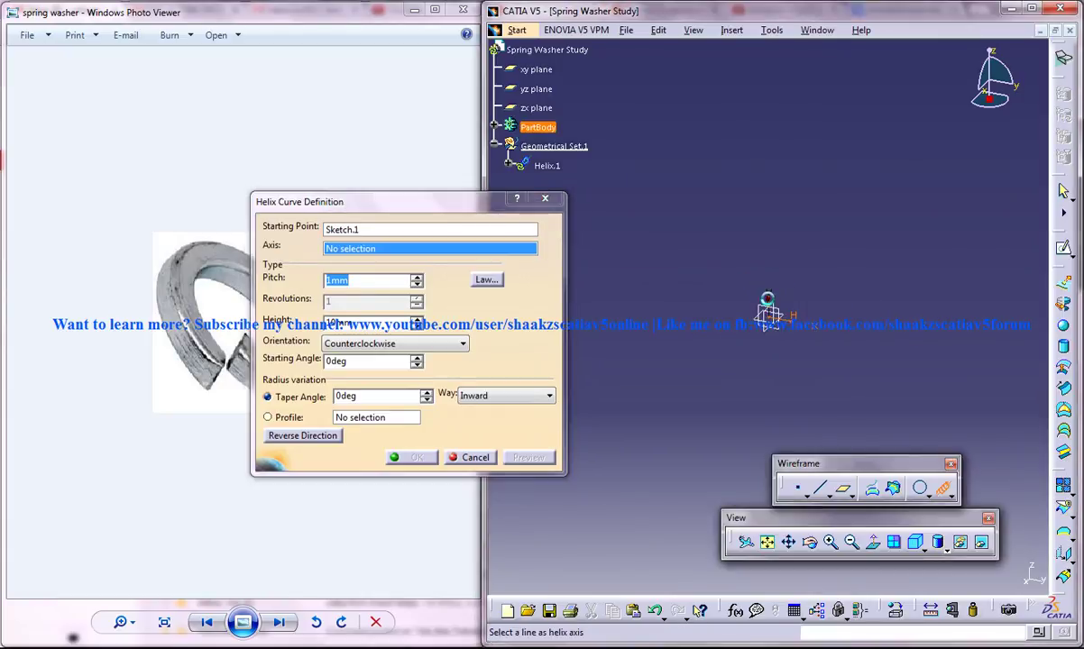
pyautogui.click(765, 309)
pyautogui.moveTo(791, 343); pyautogui.dragTo(760, 367, button='middle')
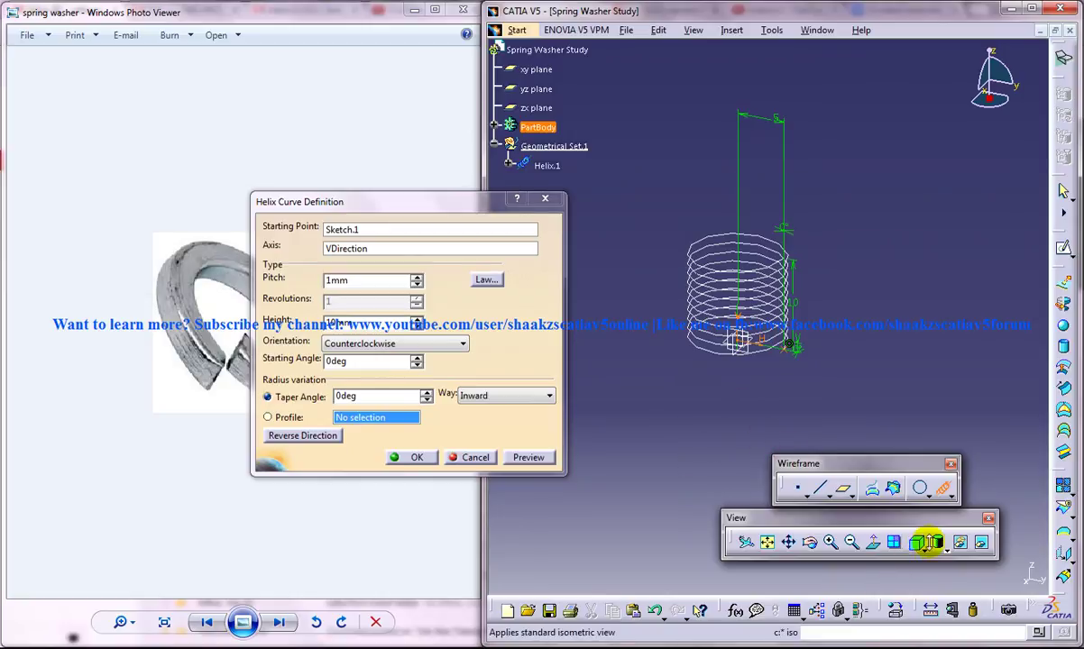
# Set the helix height to 1 mm and confirm Helix.1
pyautogui.click(927, 550)
pyautogui.click(939, 510)
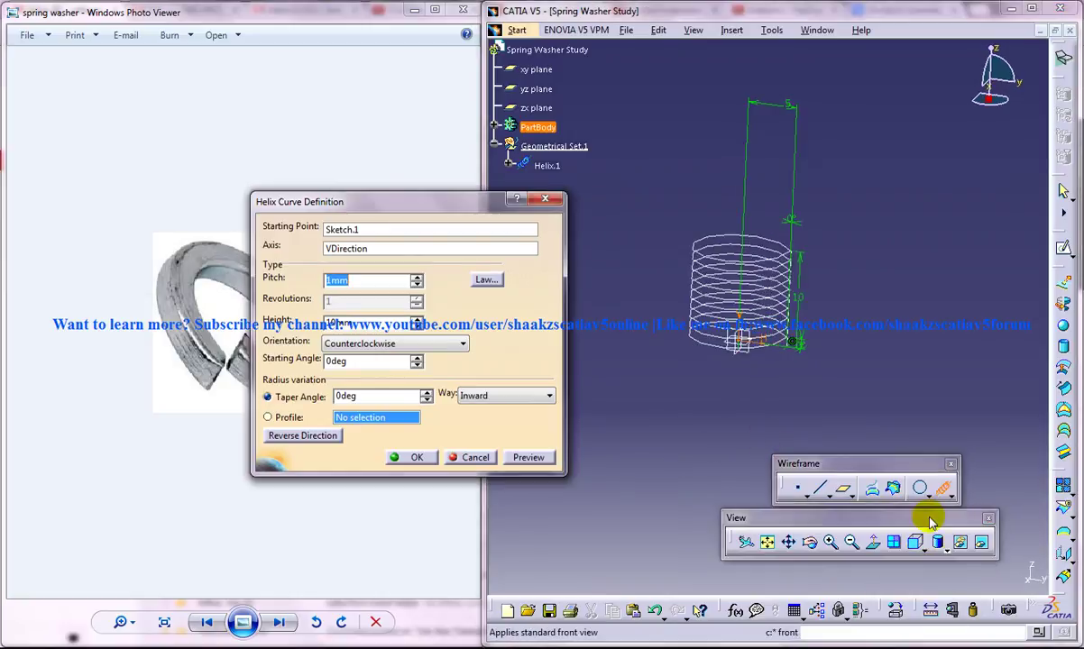
pyautogui.moveTo(843, 302); pyautogui.dragTo(870, 333, button='middle')
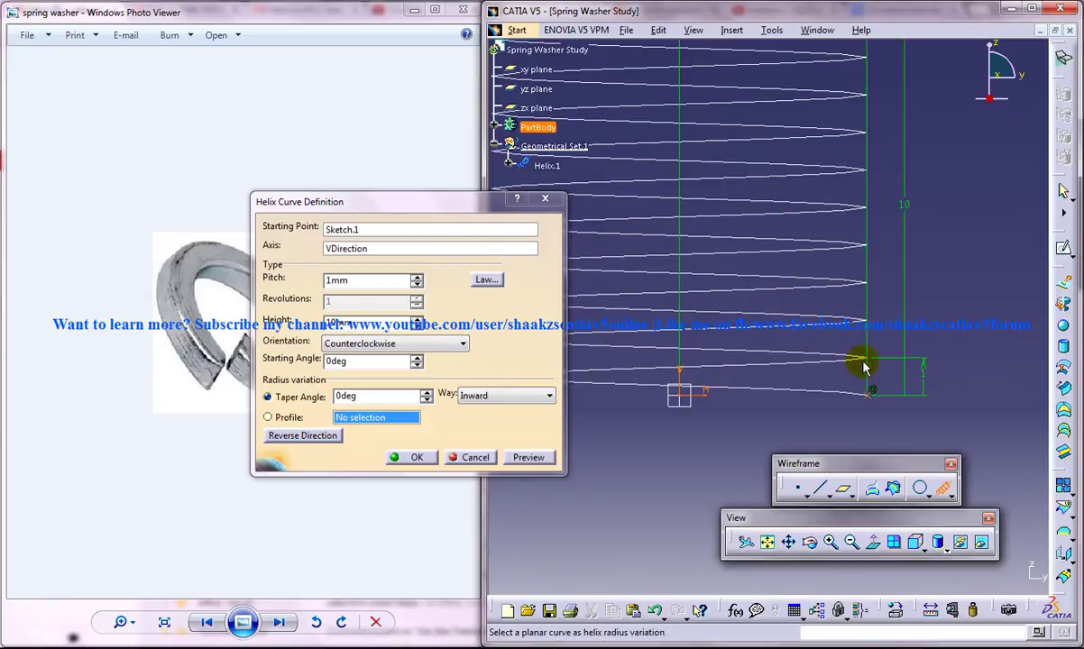
pyautogui.doubleClick(350, 323)
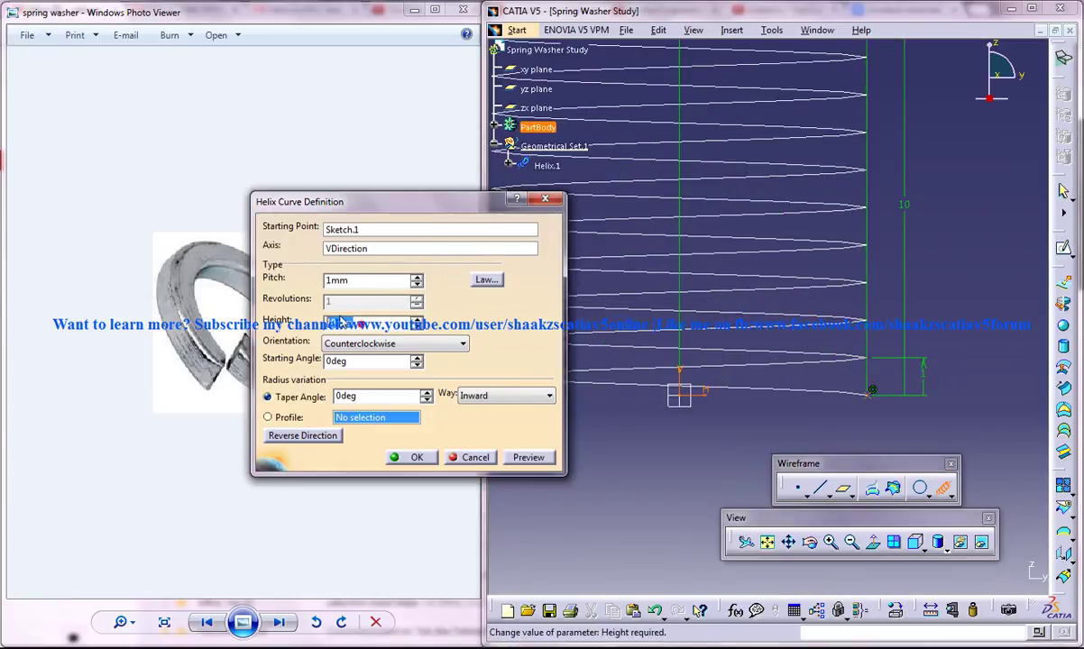
pyautogui.write('1')
pyautogui.click(528, 457)
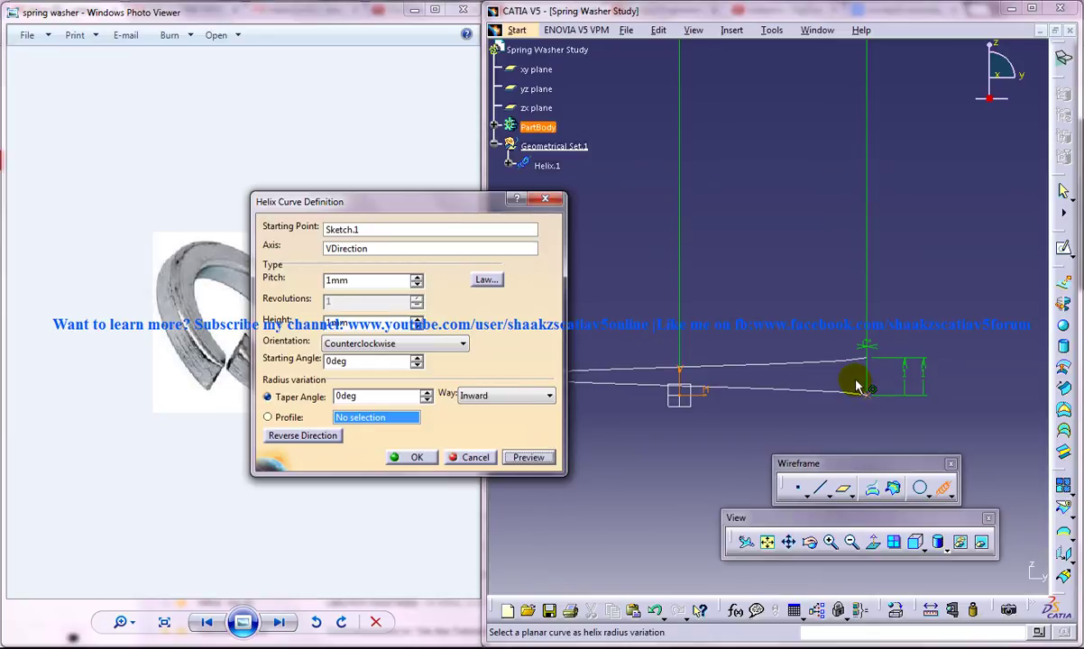
pyautogui.moveTo(837, 336); pyautogui.dragTo(757, 382, button='middle')
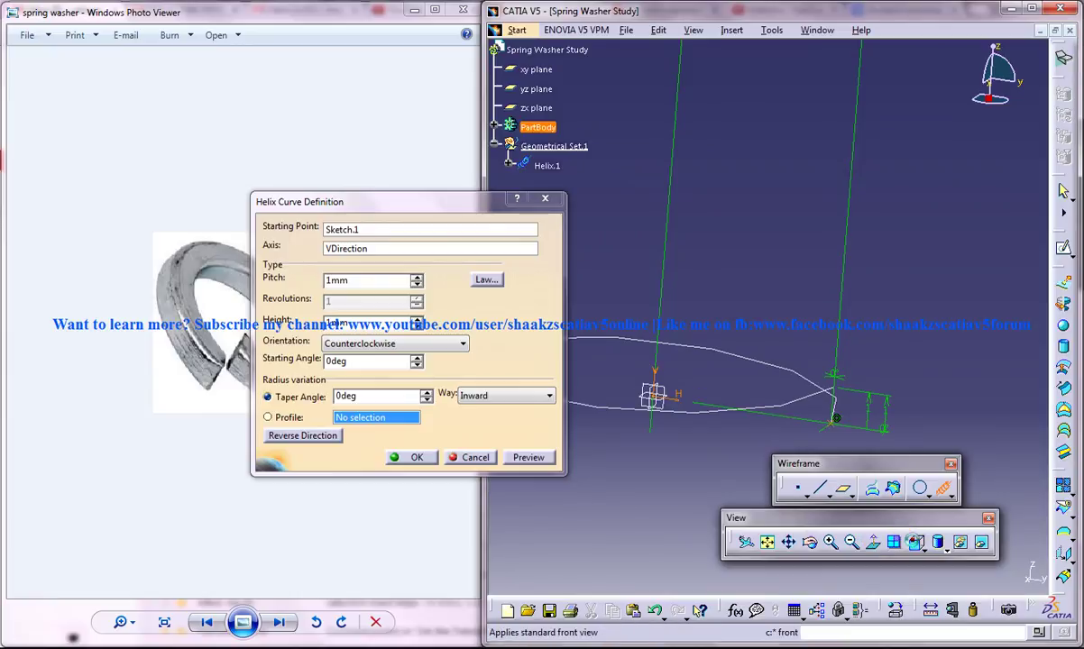
pyautogui.click(914, 542)
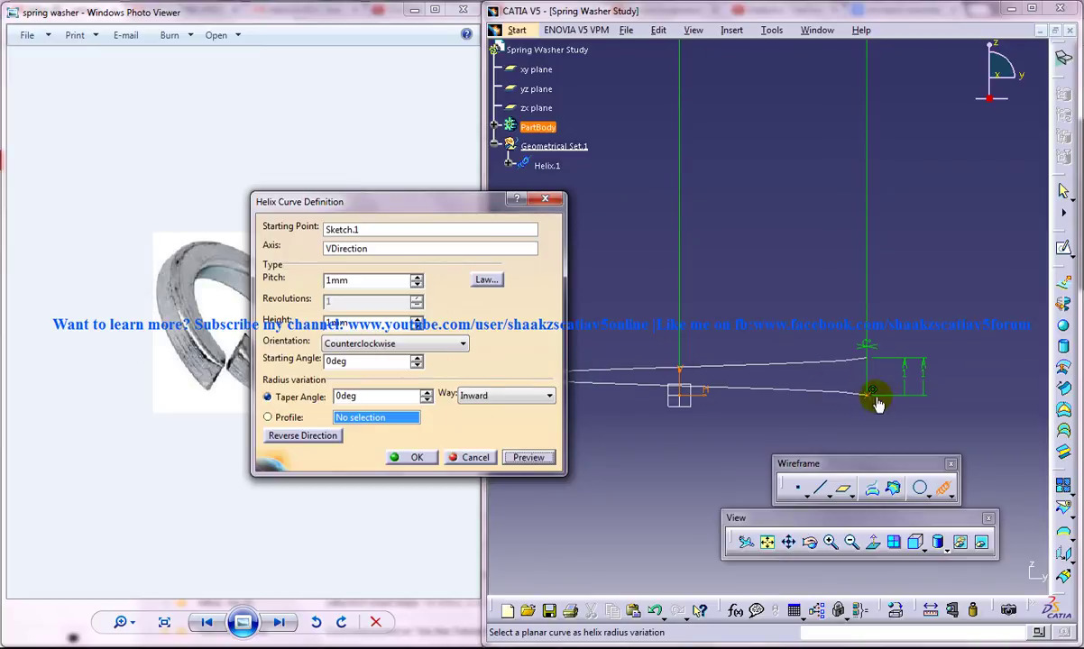
pyautogui.click(416, 457)
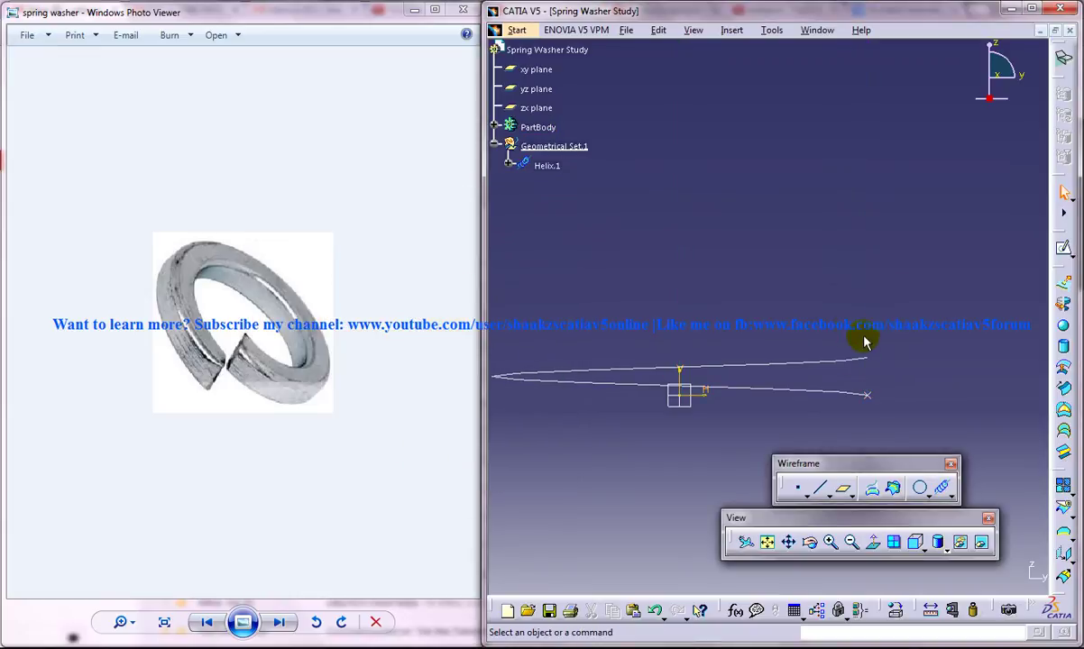
# Redefine Helix.1 with Clockwise orientation
pyautogui.moveTo(853, 320); pyautogui.dragTo(744, 392, button='middle')
pyautogui.doubleClick(546, 165)
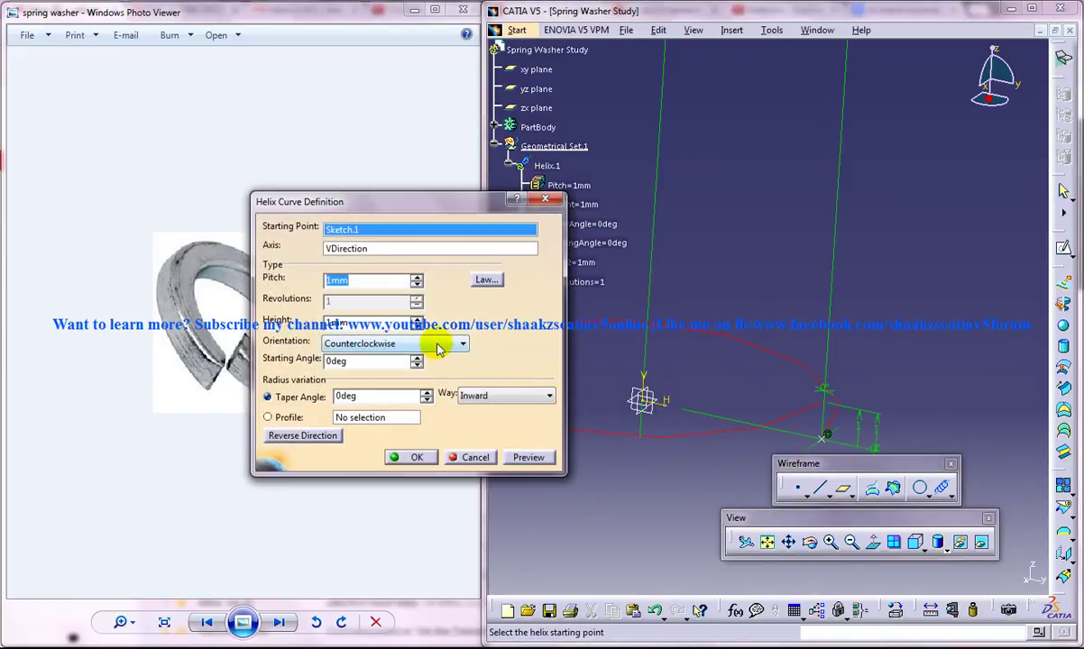
pyautogui.click(439, 346)
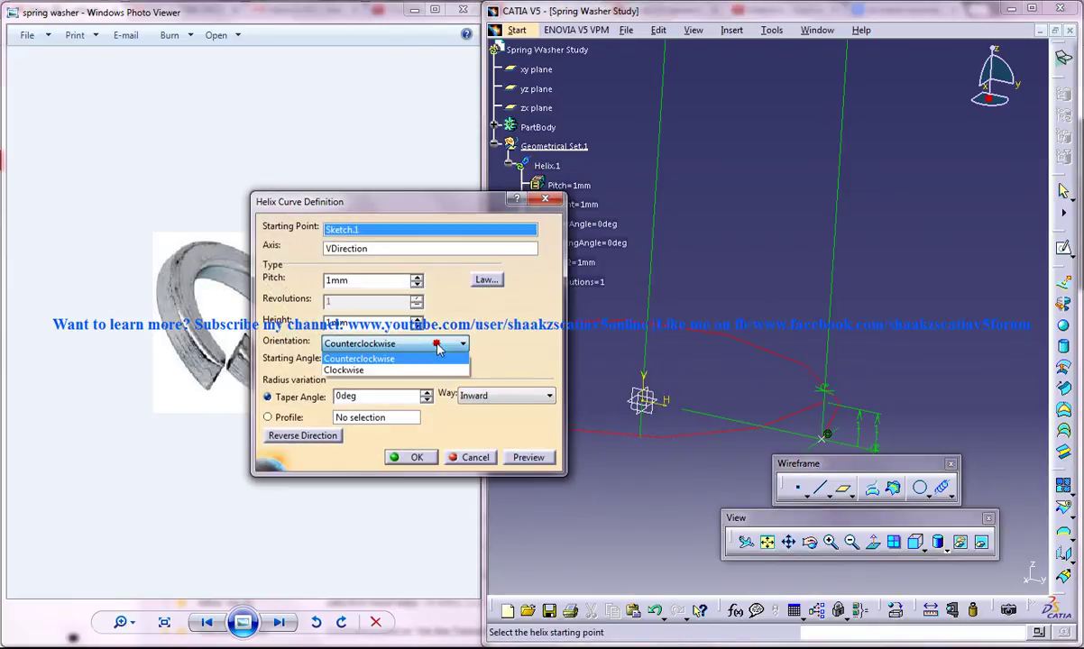
pyautogui.click(393, 370)
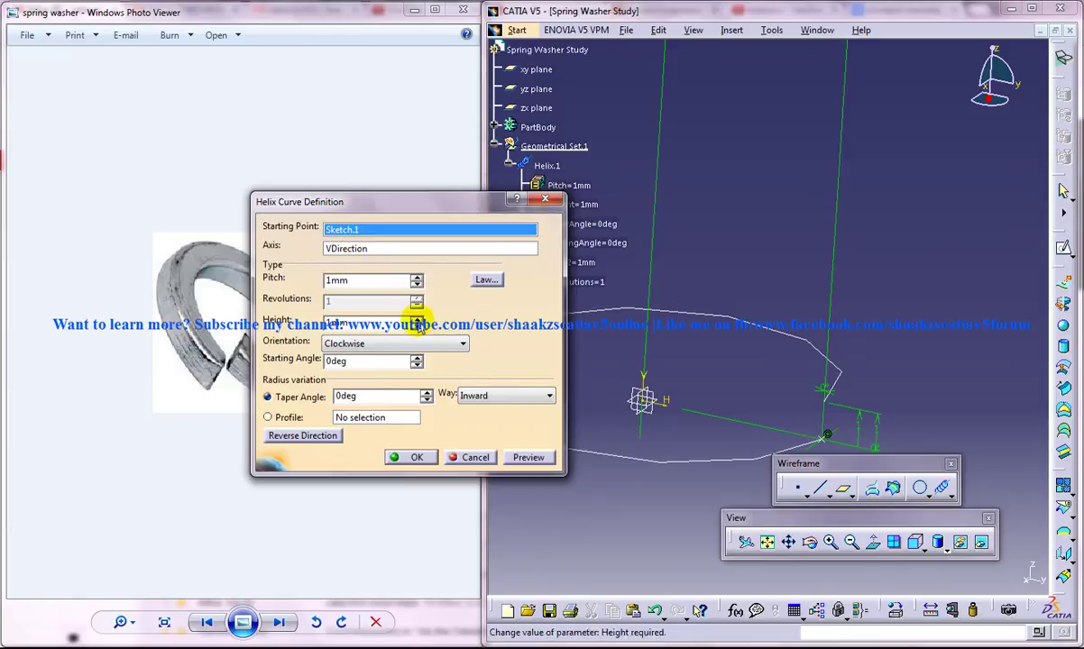
pyautogui.click(411, 456)
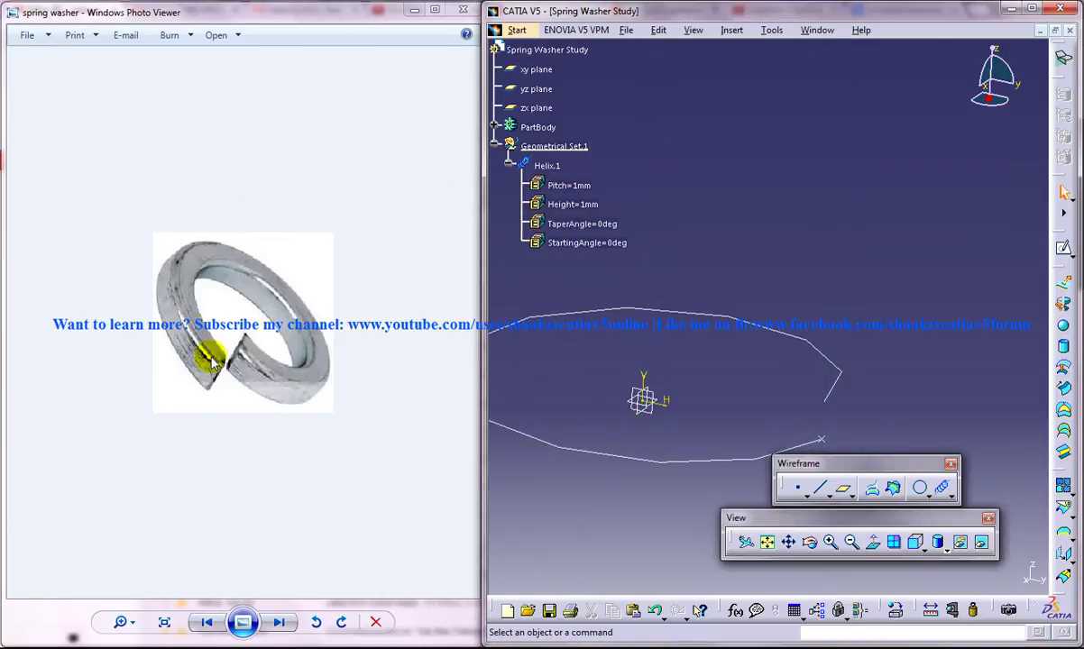
pyautogui.moveTo(859, 362); pyautogui.dragTo(733, 404, button='middle')
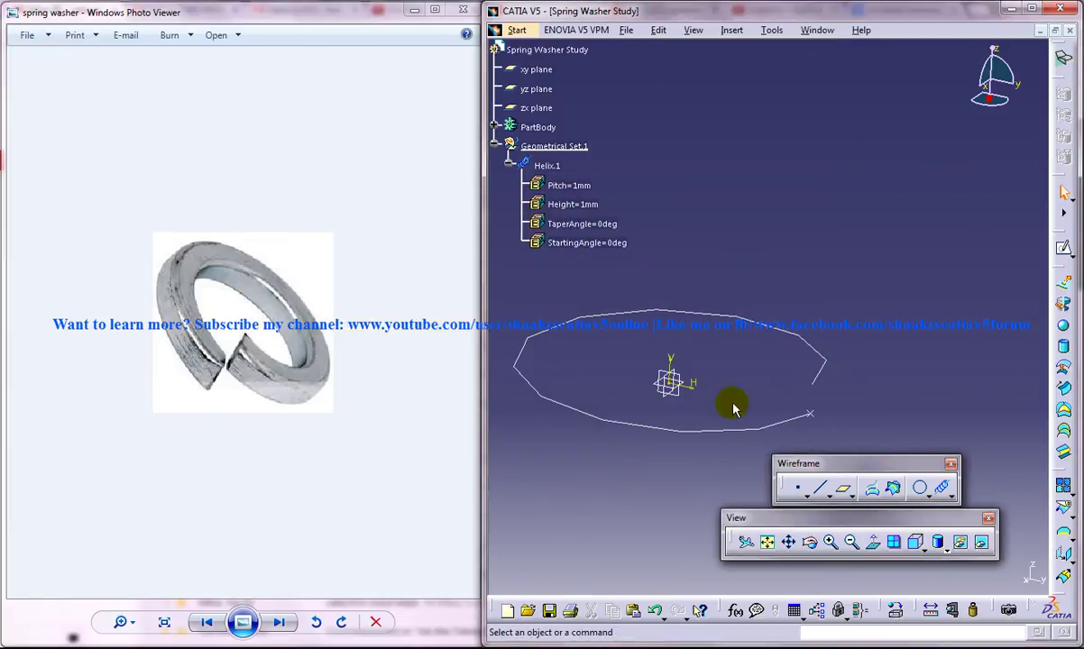
# Sketch a centred rectangle on the yz plane near the helix end
pyautogui.click(1059, 272)
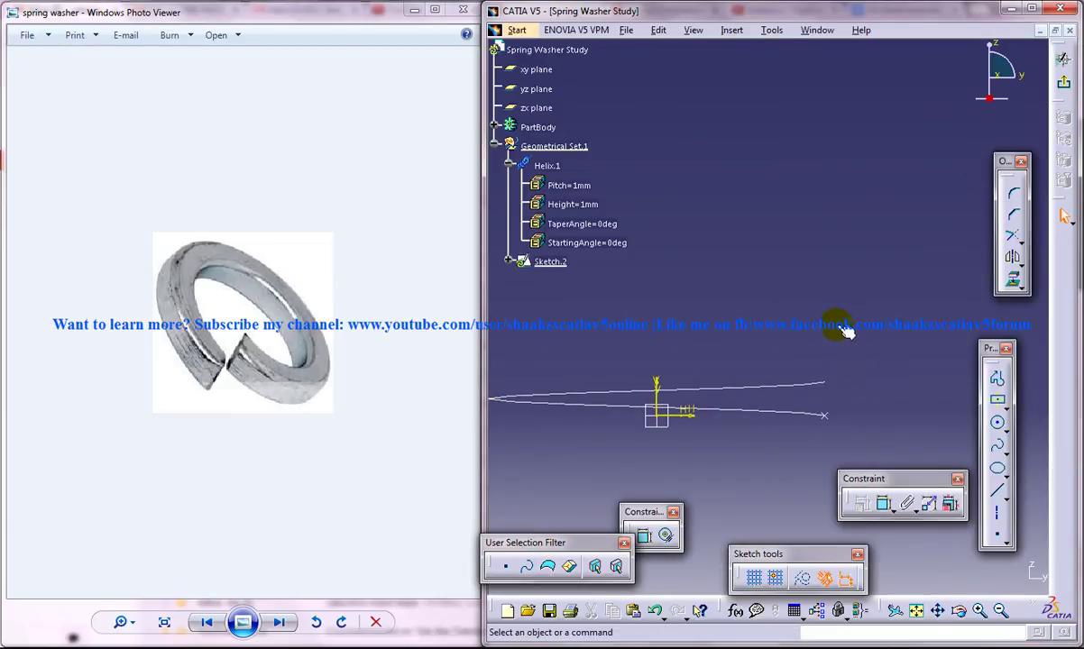
pyautogui.click(999, 400)
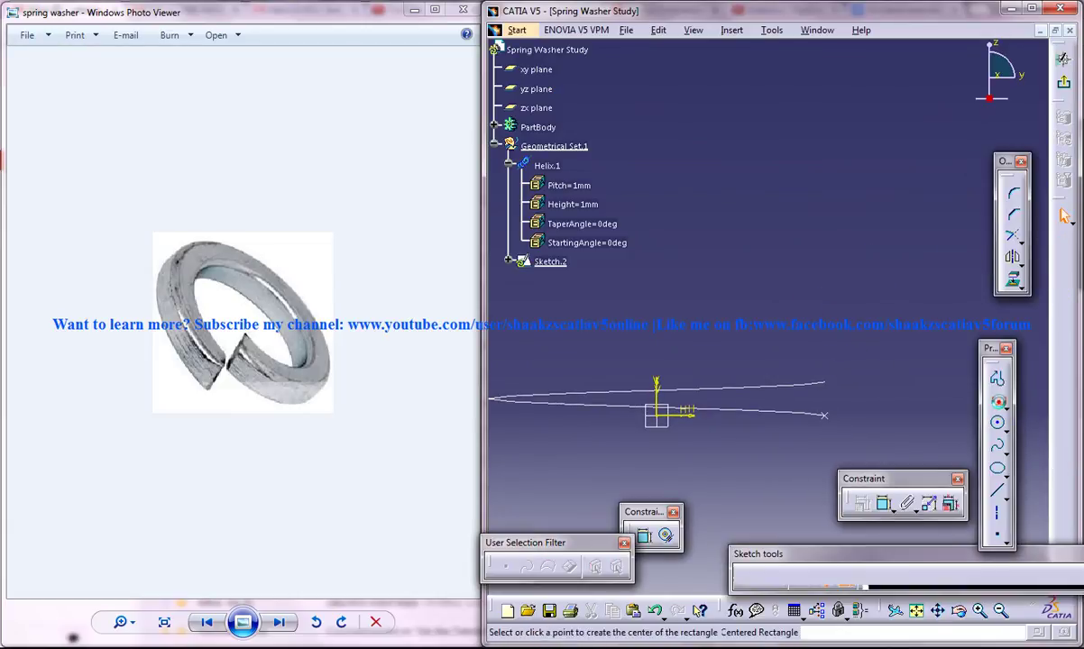
pyautogui.click(857, 415)
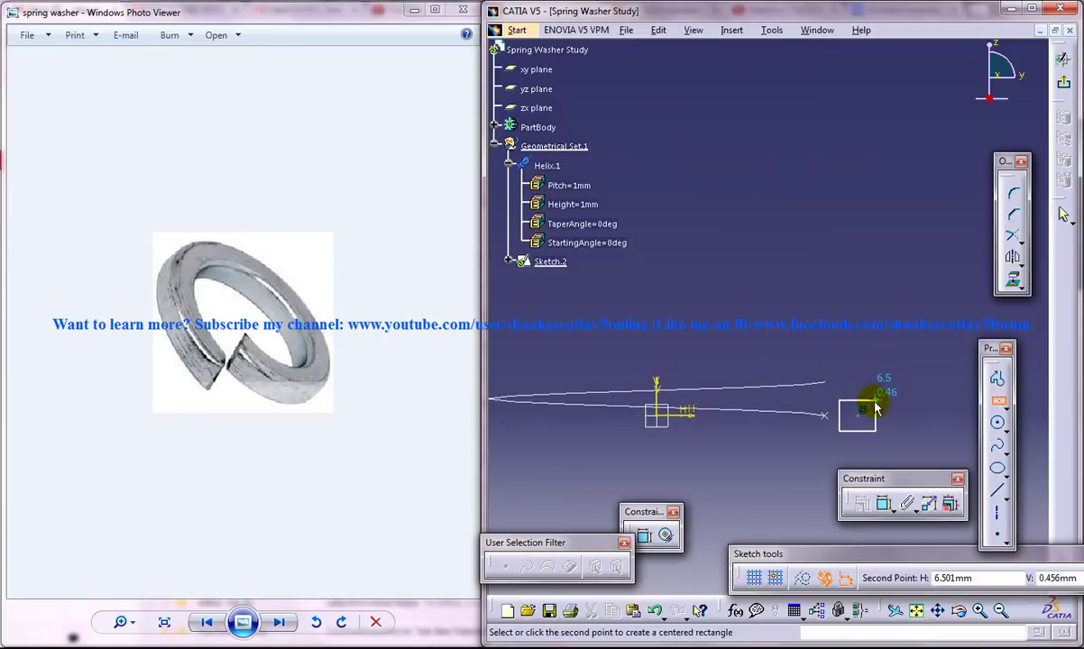
pyautogui.click(875, 402)
# Make the rectangle's centre coincident with the helix end point
pyautogui.click(883, 502)
pyautogui.click(854, 417)
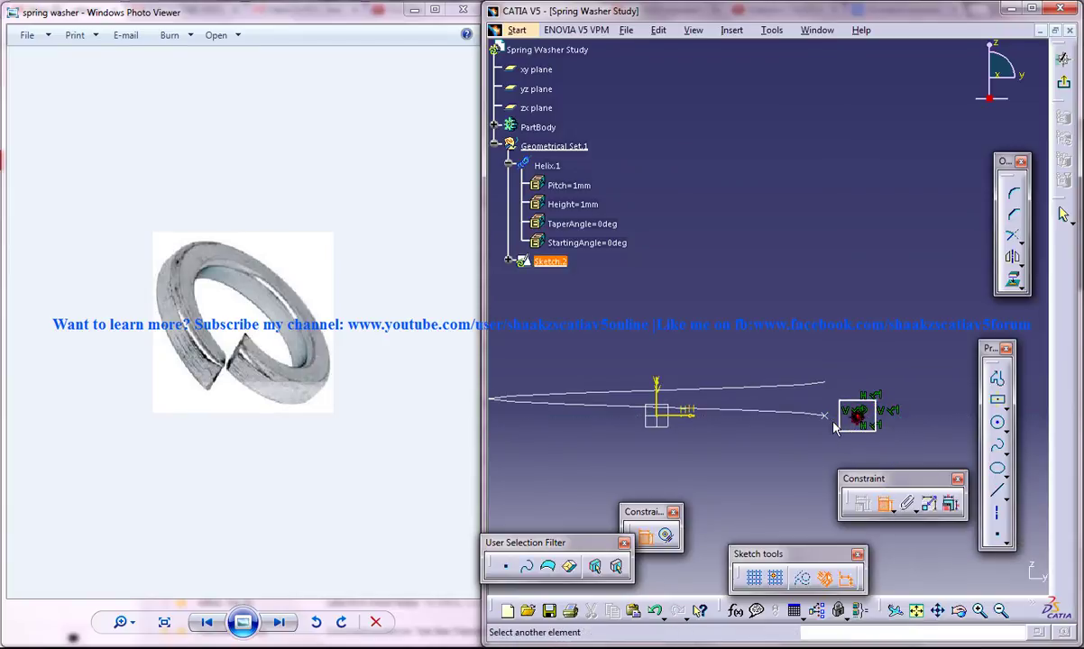
pyautogui.click(824, 416)
pyautogui.rightClick(809, 465)
pyautogui.click(848, 565)
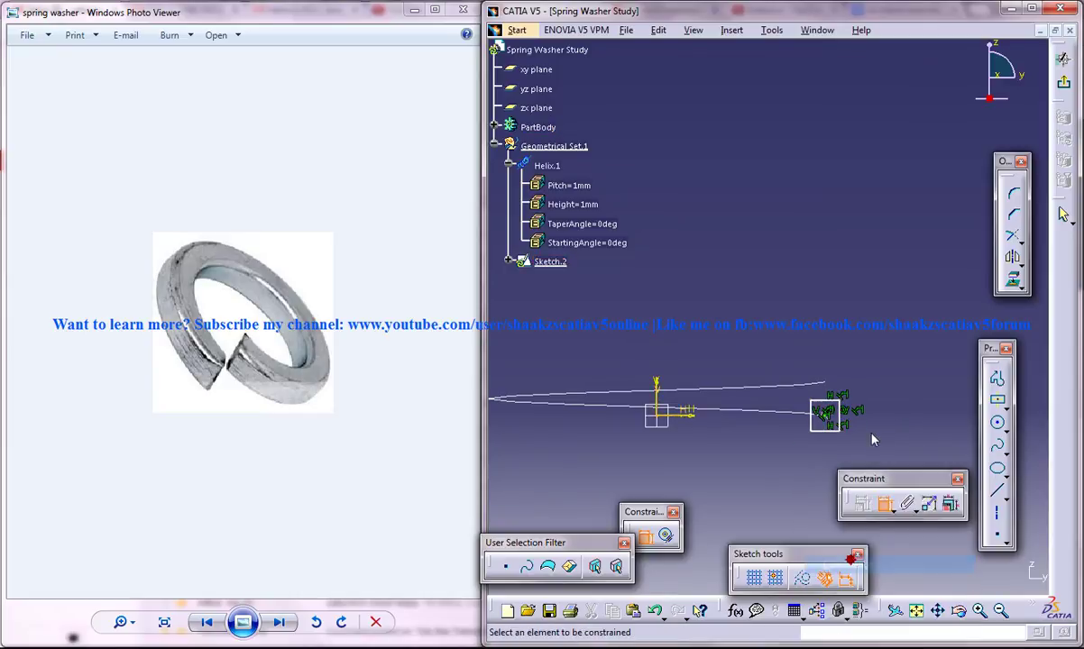
# Dimension the rectangle's width and height to 0.5 mm and exit the sketch
pyautogui.moveTo(873, 433); pyautogui.dragTo(775, 347, button='middle')
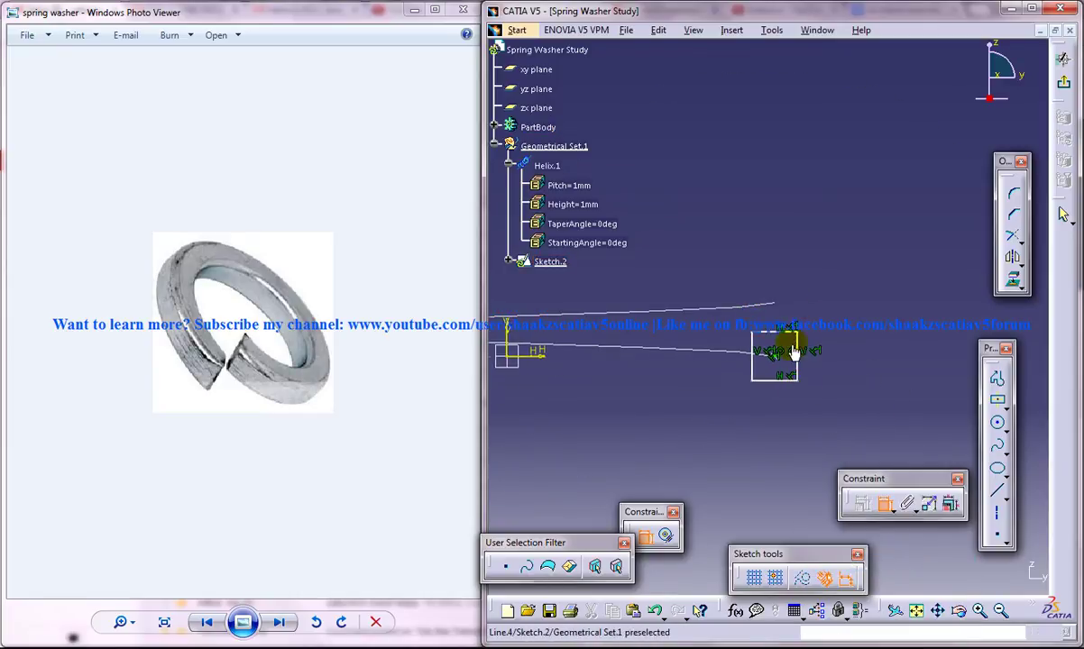
pyautogui.doubleClick(775, 405)
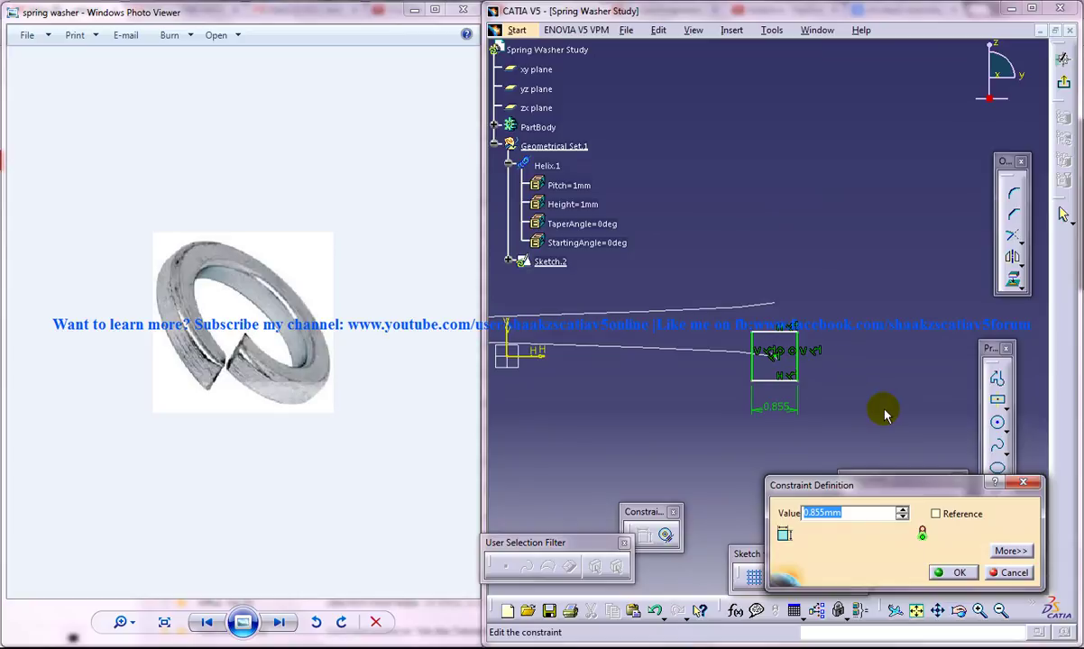
pyautogui.press('Return')
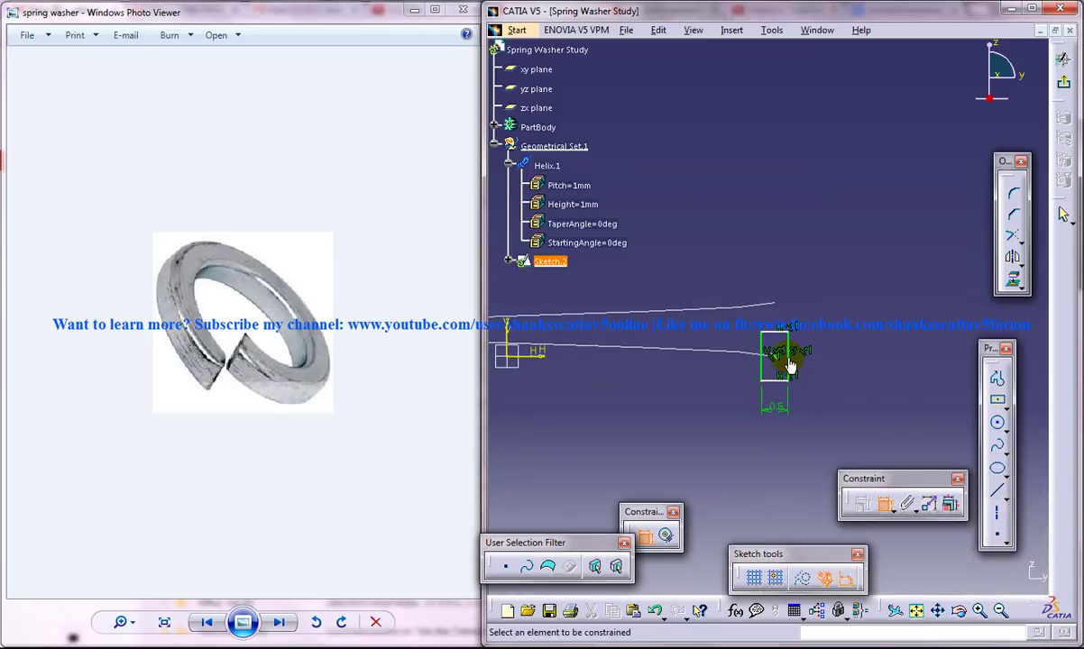
pyautogui.click(799, 359)
pyautogui.click(865, 368)
pyautogui.doubleClick(866, 369)
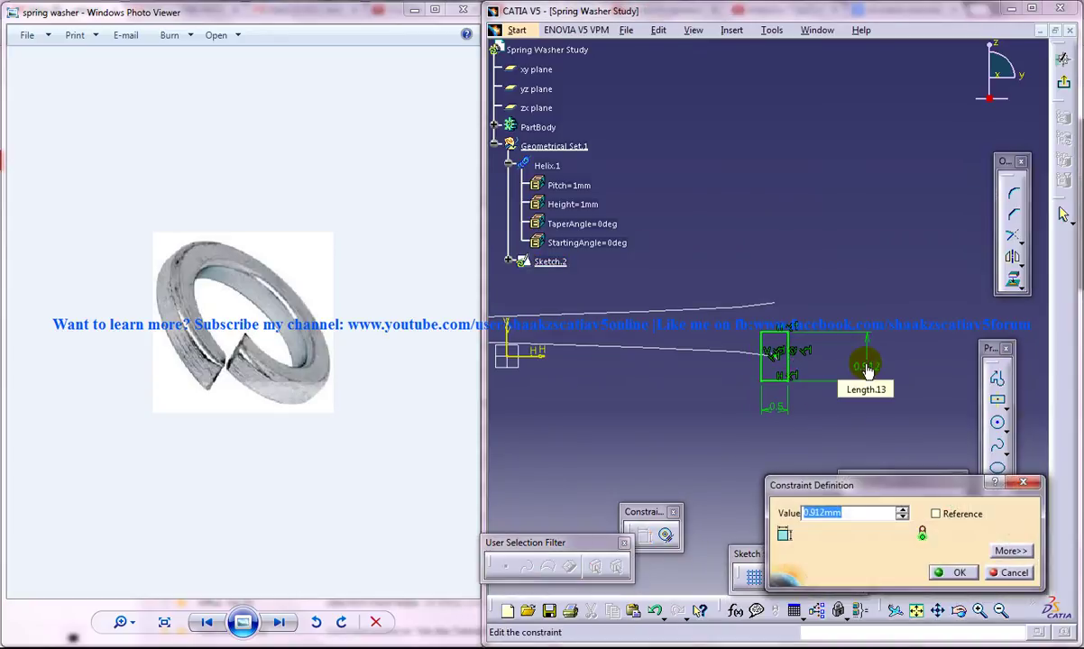
pyautogui.write('.5')
pyautogui.press('Return')
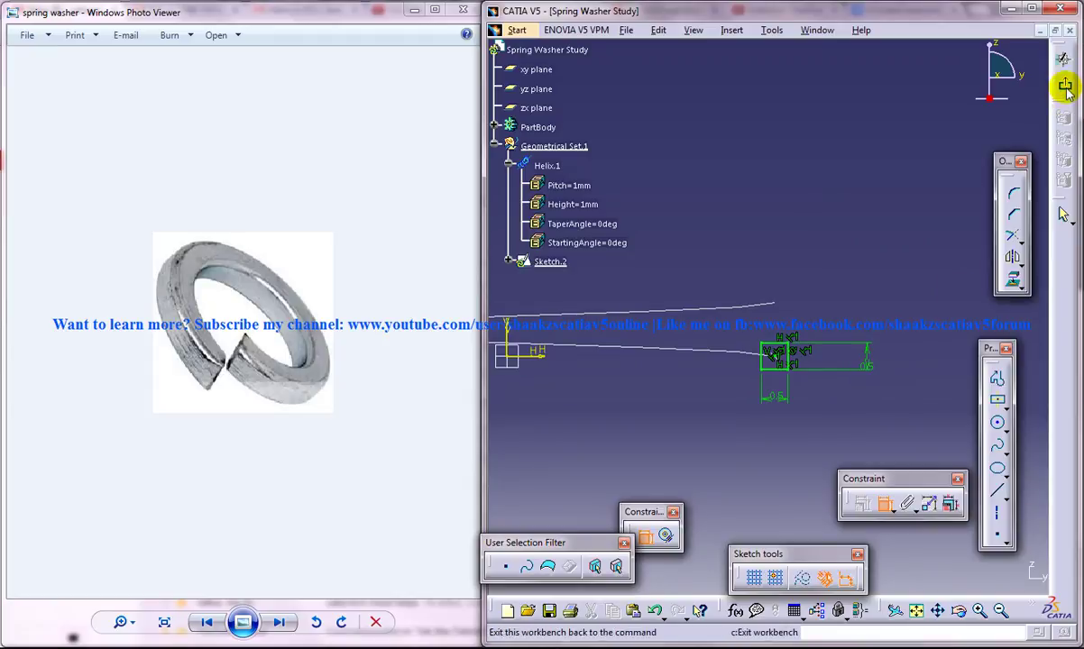
pyautogui.click(1062, 212)
# Sweep the Sketch.2 profile along Helix.1 as guide curve to create Sweep.1
pyautogui.moveTo(808, 306); pyautogui.dragTo(832, 371, button='middle')
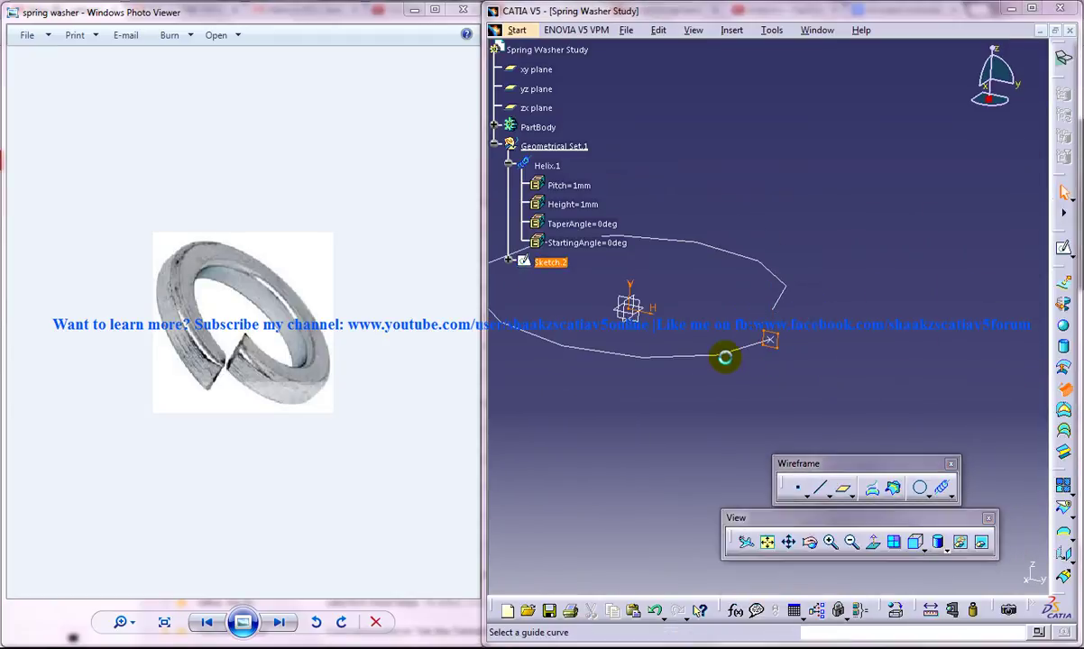
pyautogui.click(726, 356)
pyautogui.moveTo(863, 370); pyautogui.dragTo(865, 411, button='middle')
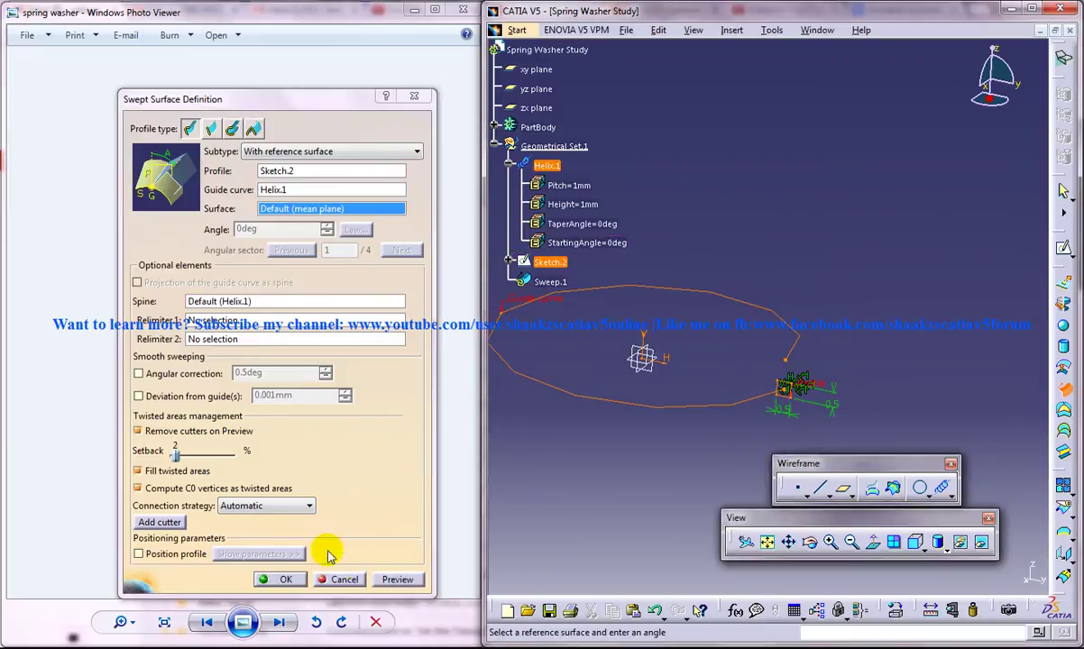
pyautogui.click(284, 579)
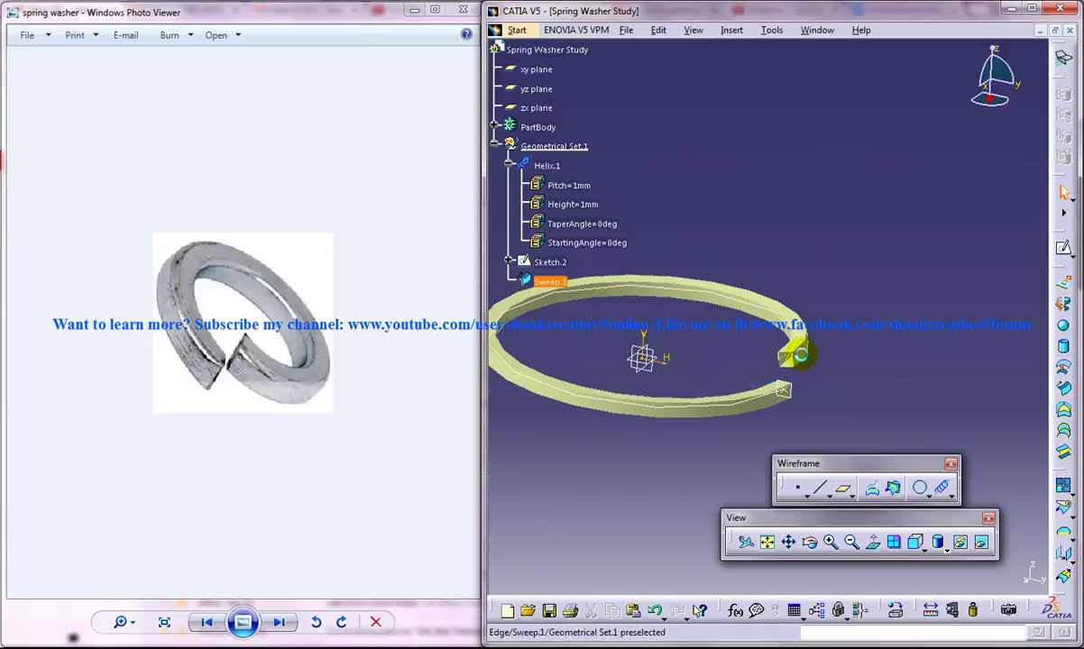
pyautogui.moveTo(857, 362); pyautogui.dragTo(802, 444, button='middle')
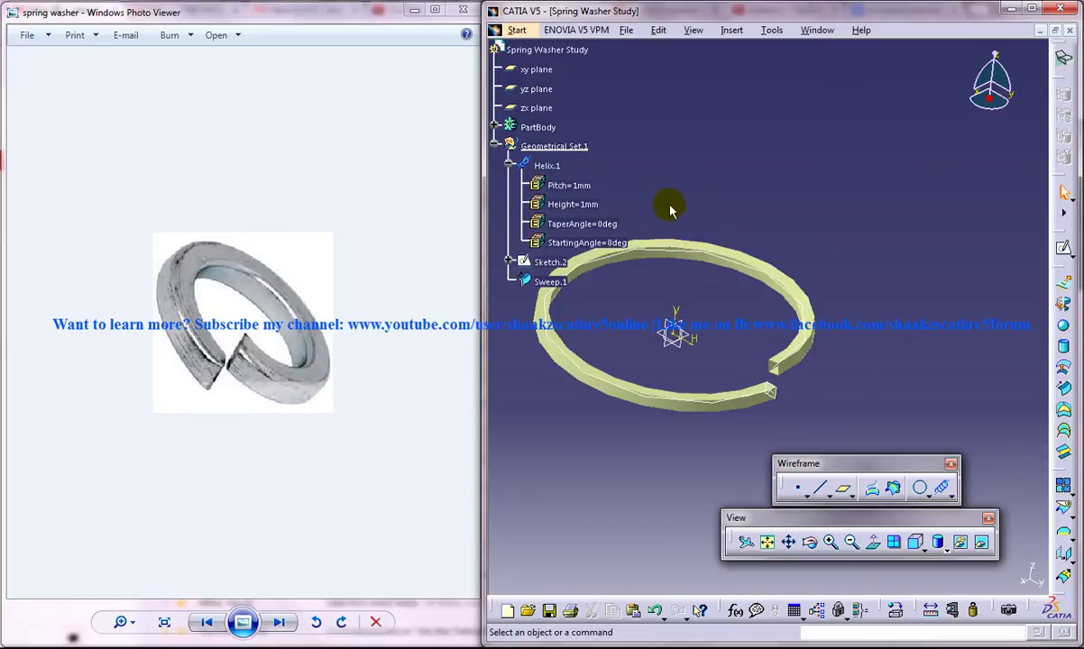
# Change Sketch.1's point distance from 5 mm to 2 mm to shrink the swept ring
pyautogui.click(582, 204)
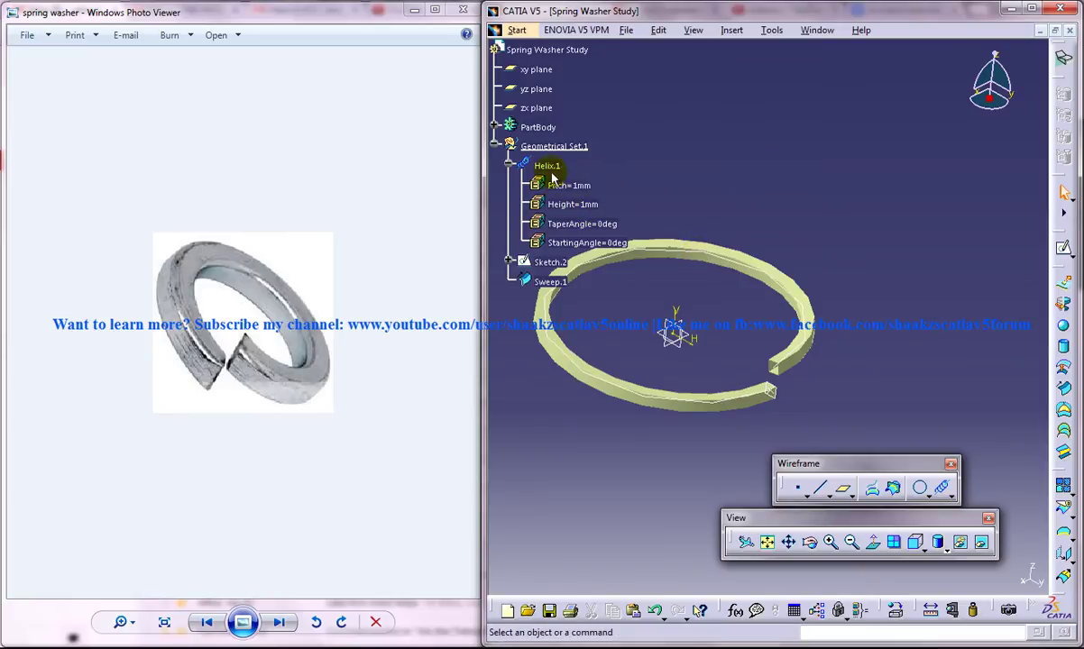
pyautogui.click(494, 129)
pyautogui.click(508, 145)
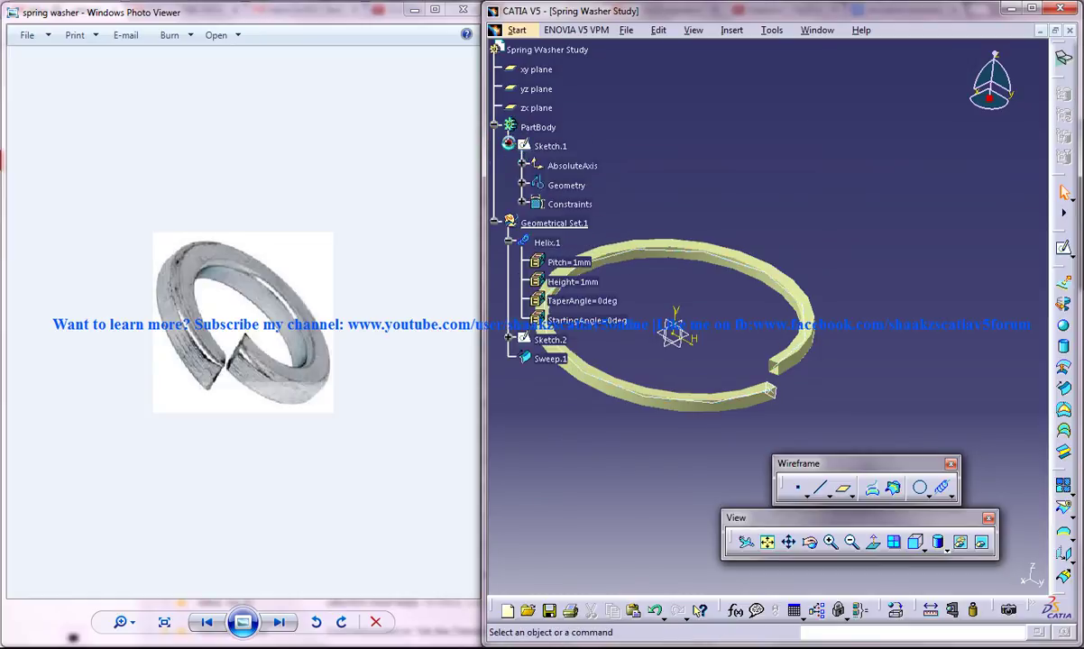
pyautogui.doubleClick(552, 145)
pyautogui.moveTo(750, 290)
pyautogui.mouseDown(button='middle')
pyautogui.moveTo(716, 322)
pyautogui.moveTo(716, 385)
pyautogui.moveTo(704, 215)
pyautogui.moveTo(716, 240)
pyautogui.mouseUp(button='middle')
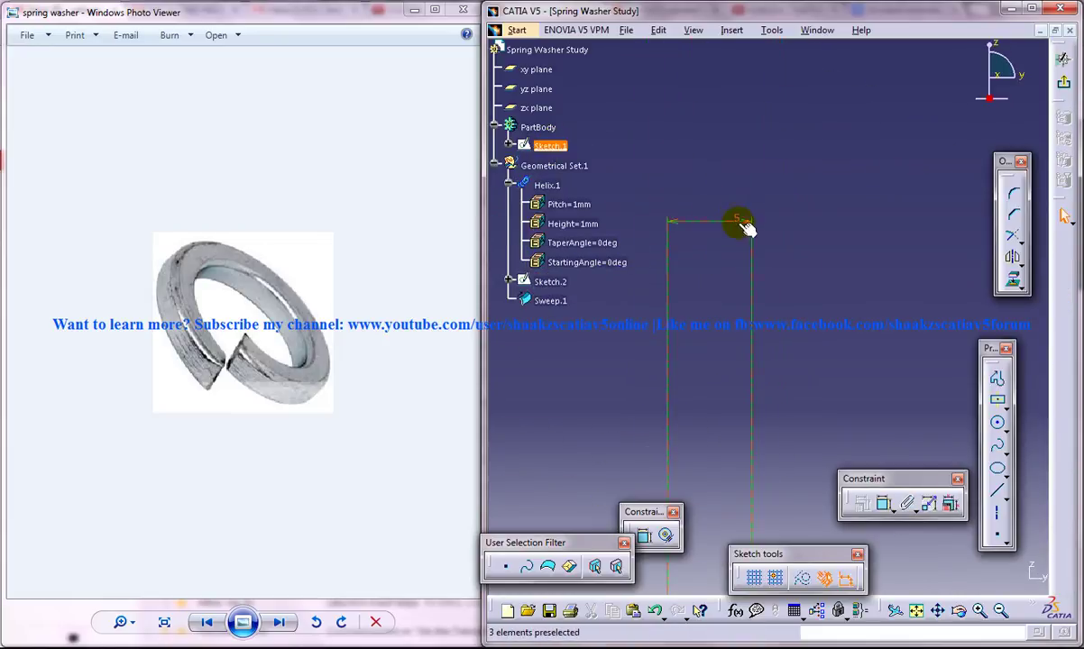
pyautogui.doubleClick(740, 222)
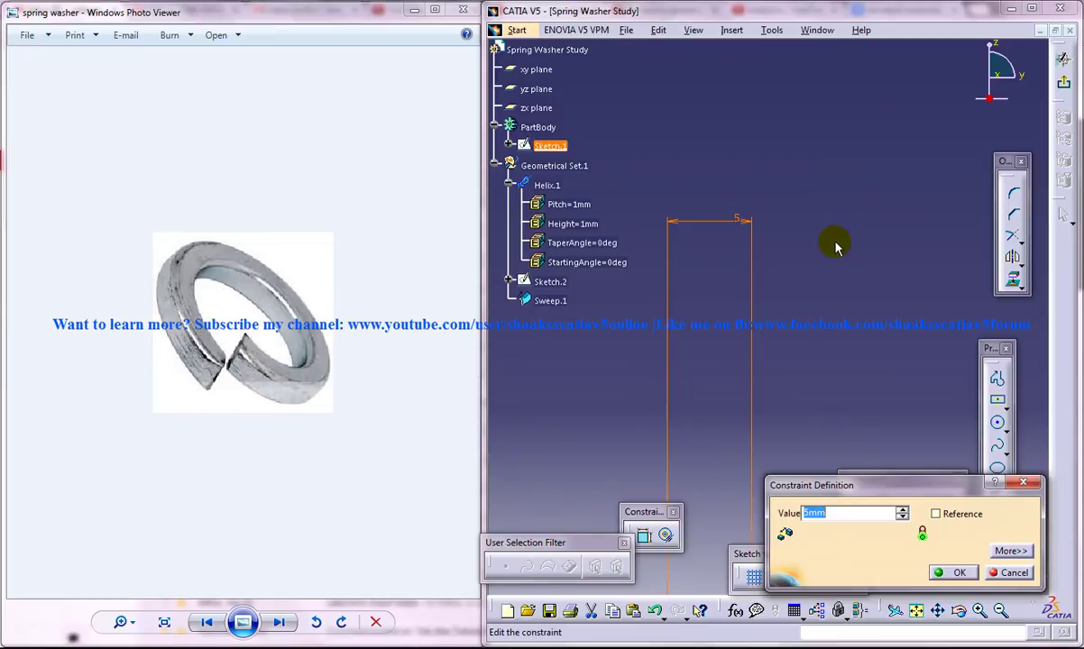
pyautogui.press('Return')
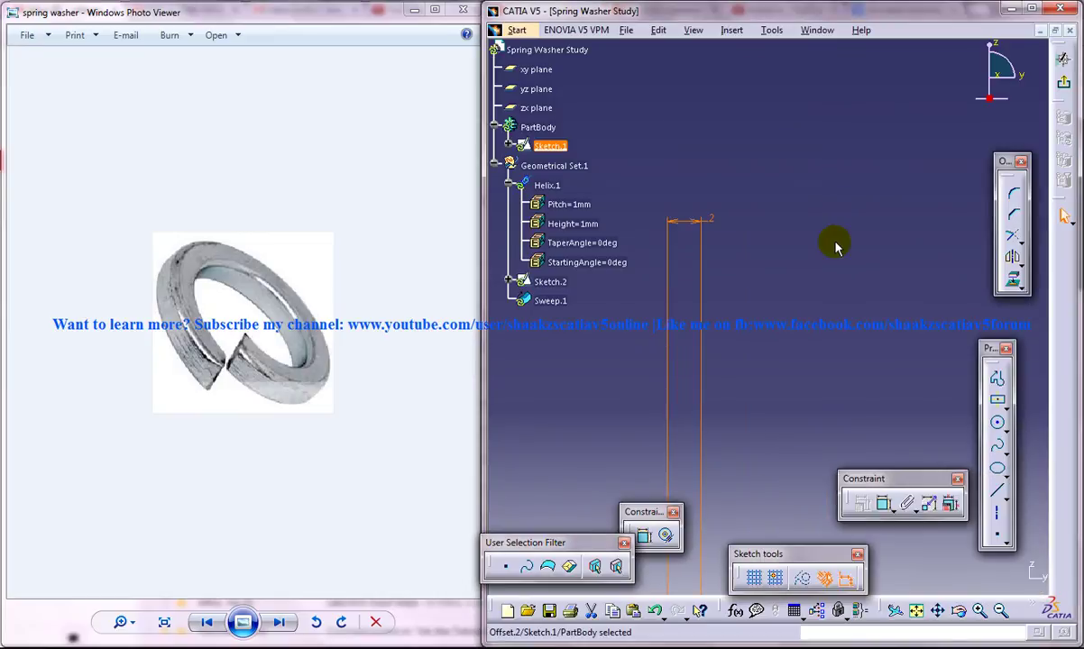
pyautogui.click(1064, 217)
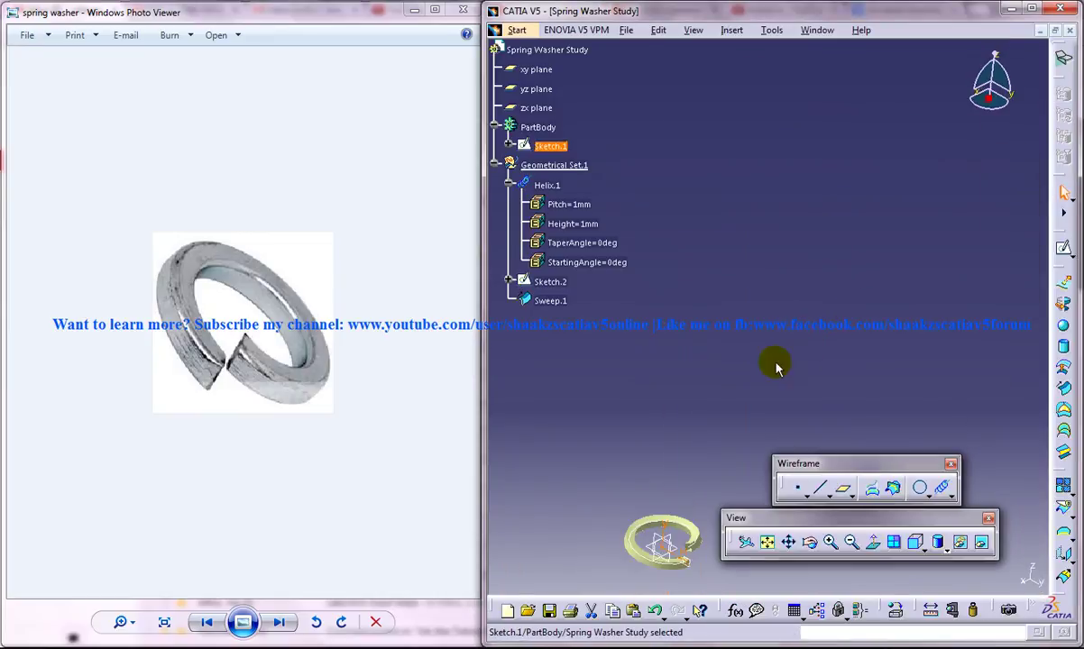
pyautogui.moveTo(735, 344)
pyautogui.mouseDown(button='middle')
pyautogui.moveTo(734, 262)
pyautogui.moveTo(685, 363)
pyautogui.moveTo(818, 238)
pyautogui.moveTo(764, 305)
pyautogui.moveTo(760, 400)
pyautogui.moveTo(733, 346)
pyautogui.moveTo(648, 332)
pyautogui.moveTo(751, 382)
pyautogui.moveTo(890, 315)
pyautogui.moveTo(861, 383)
pyautogui.moveTo(883, 309)
pyautogui.moveTo(891, 390)
pyautogui.moveTo(871, 253)
pyautogui.mouseUp(button='middle')
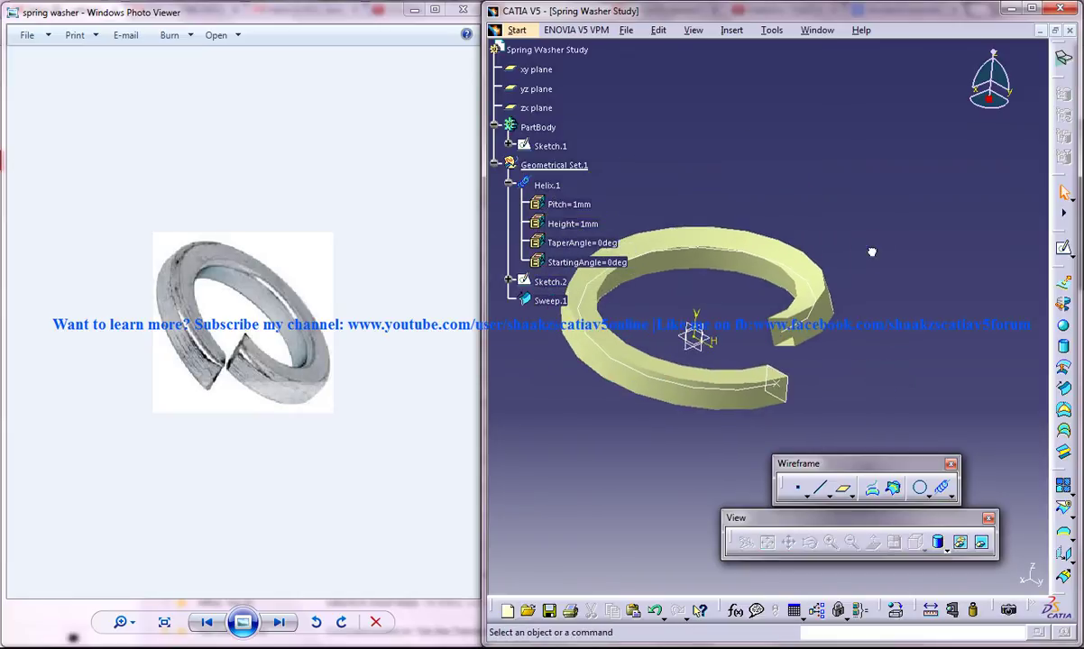
# Switch to the Part Design workbench
pyautogui.click(659, 32)
pyautogui.moveTo(519, 32)
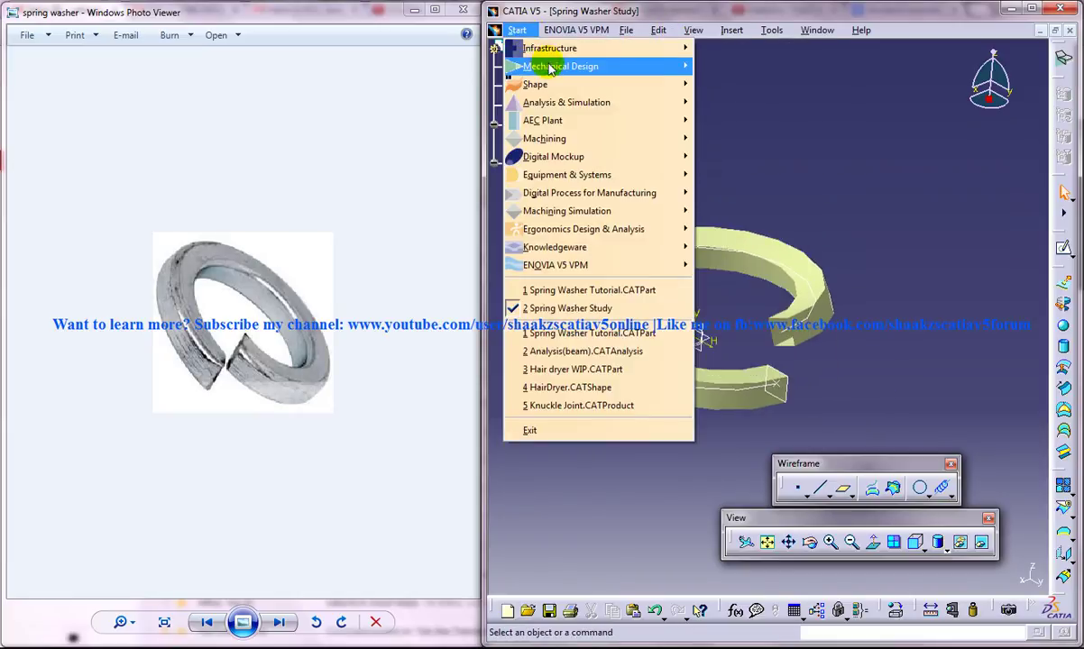
pyautogui.moveTo(550, 66)
pyautogui.click(719, 68)
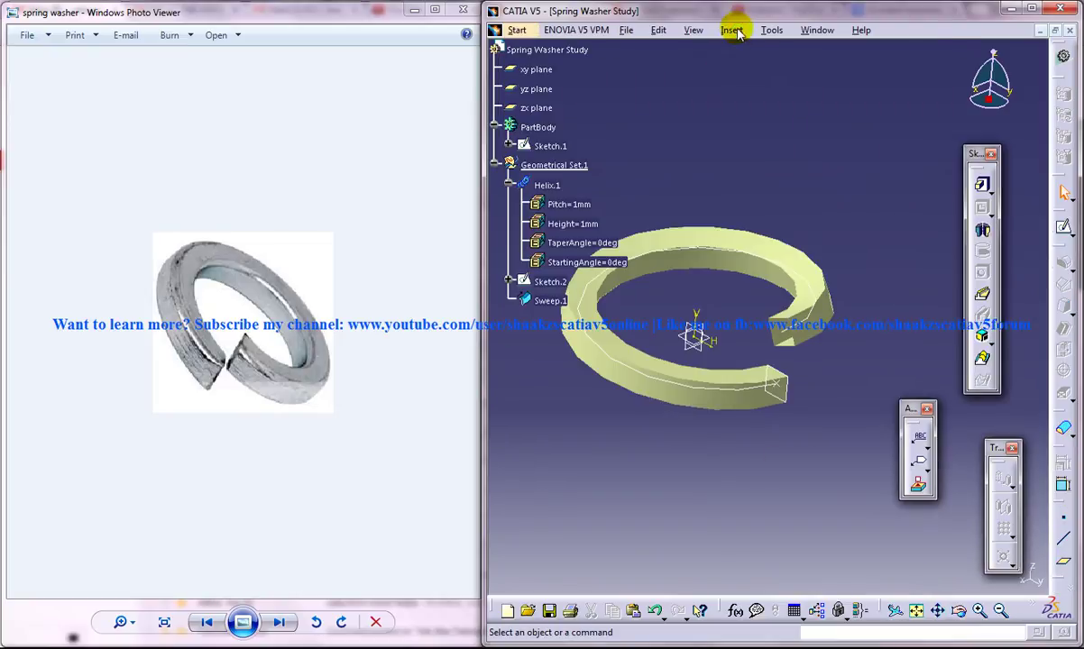
# Close Sweep.1 into a solid with a Close Surface feature
pyautogui.click(731, 30)
pyautogui.moveTo(787, 271)
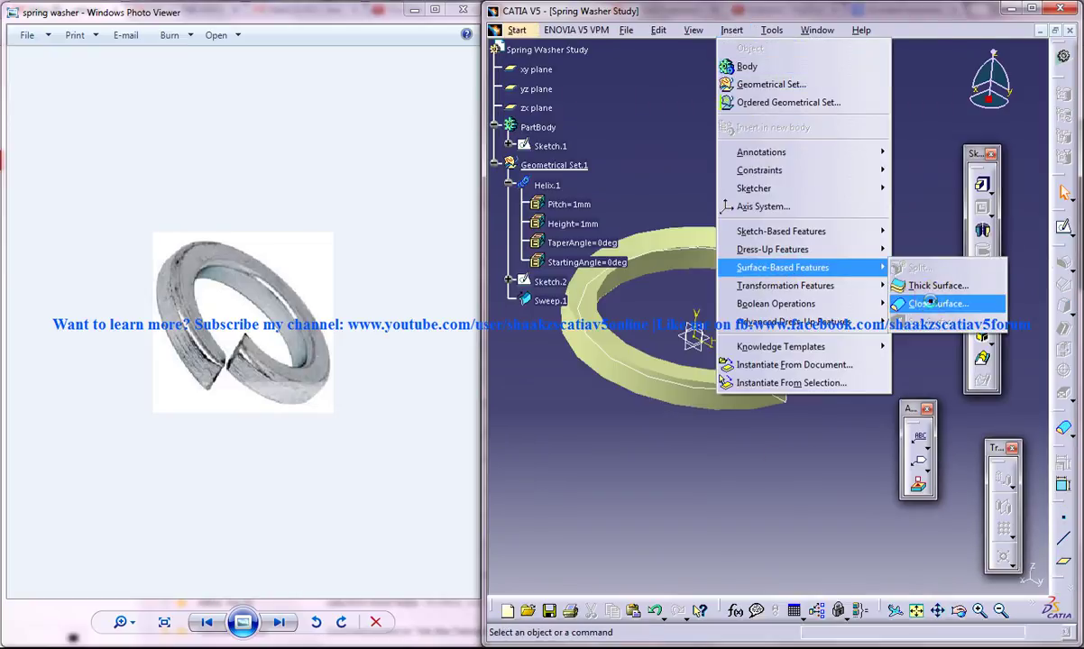
pyautogui.click(901, 303)
pyautogui.click(906, 364)
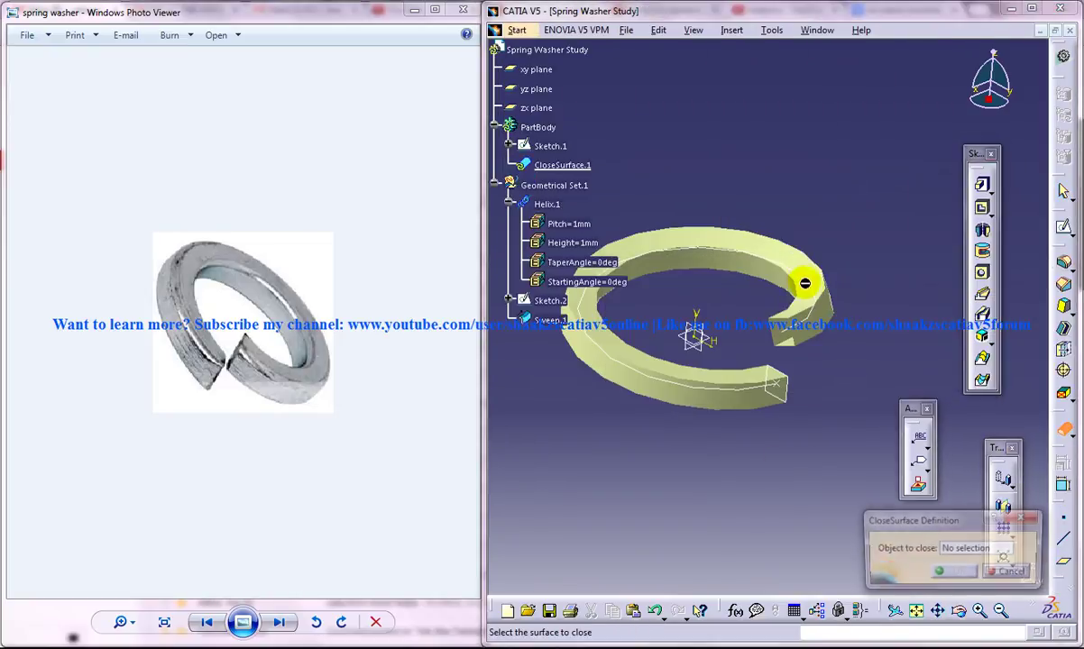
pyautogui.click(823, 307)
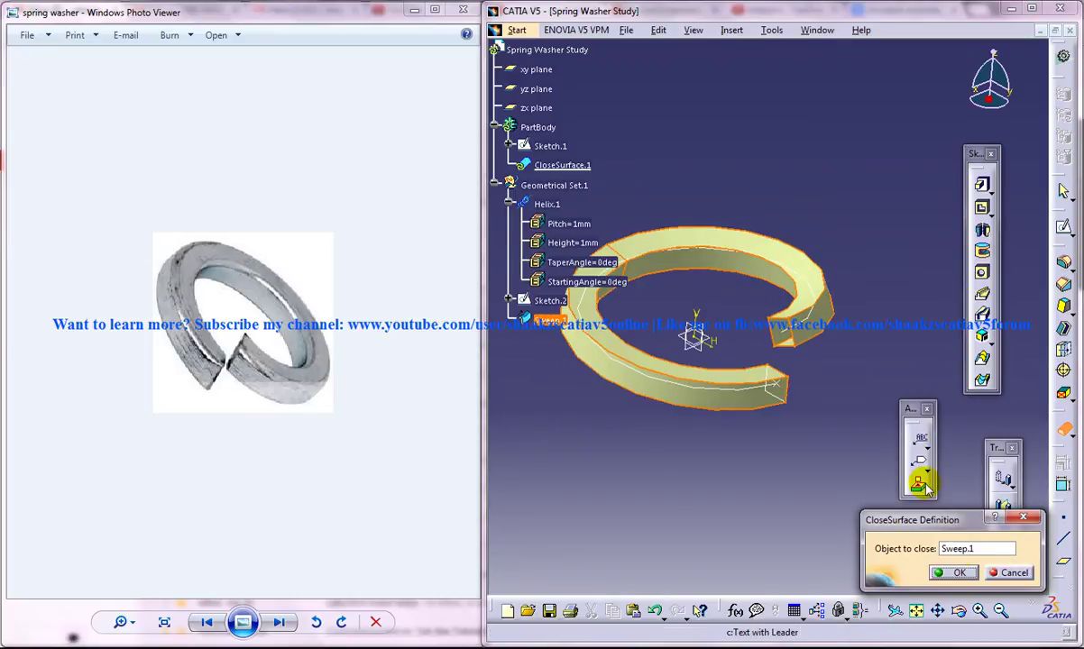
pyautogui.click(952, 573)
pyautogui.moveTo(862, 423); pyautogui.dragTo(730, 464, button='middle')
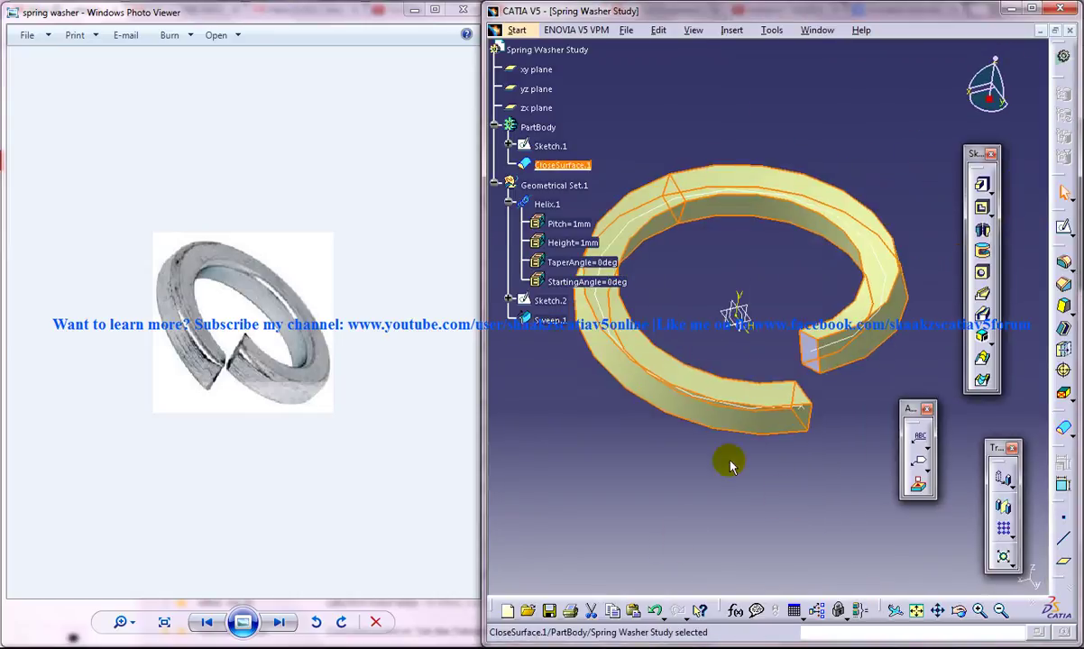
# Hide the Sweep.1 surface, then Helix.1 and Sketch.2, leaving only the solid washer
pyautogui.rightClick(548, 316)
pyautogui.click(528, 327)
pyautogui.moveTo(821, 473); pyautogui.dragTo(719, 436, button='middle')
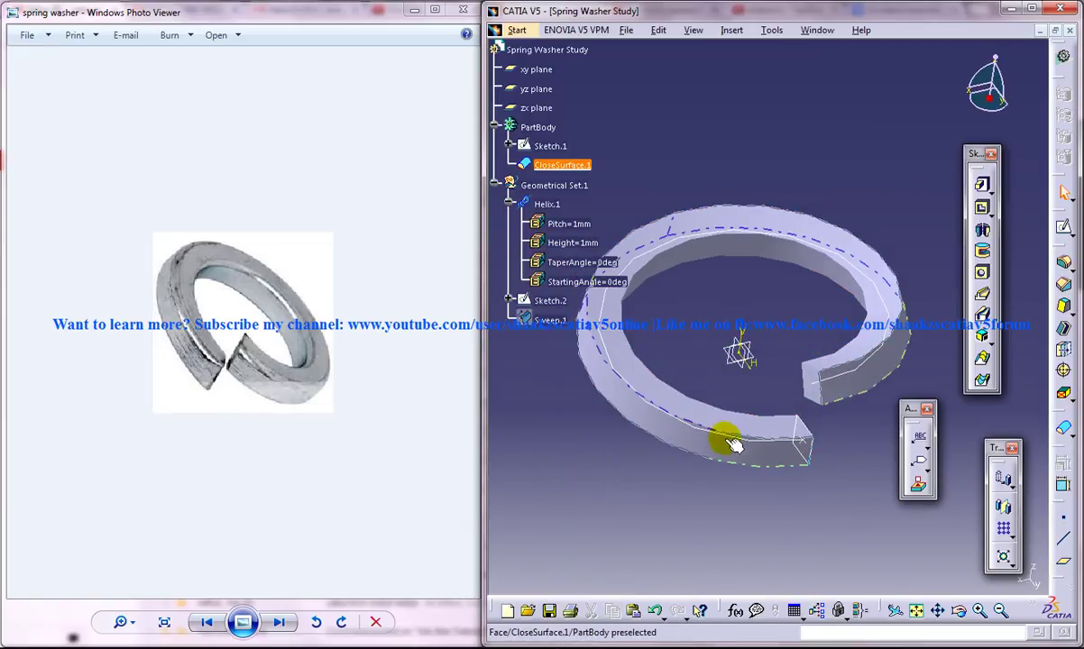
pyautogui.click(811, 447)
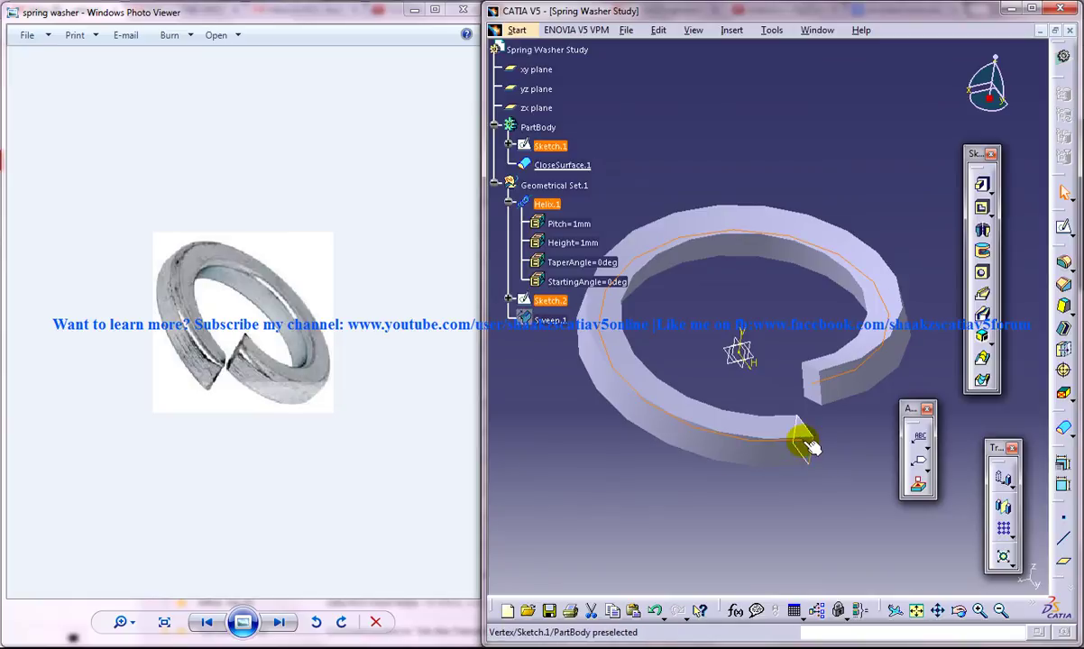
pyautogui.rightClick(801, 441)
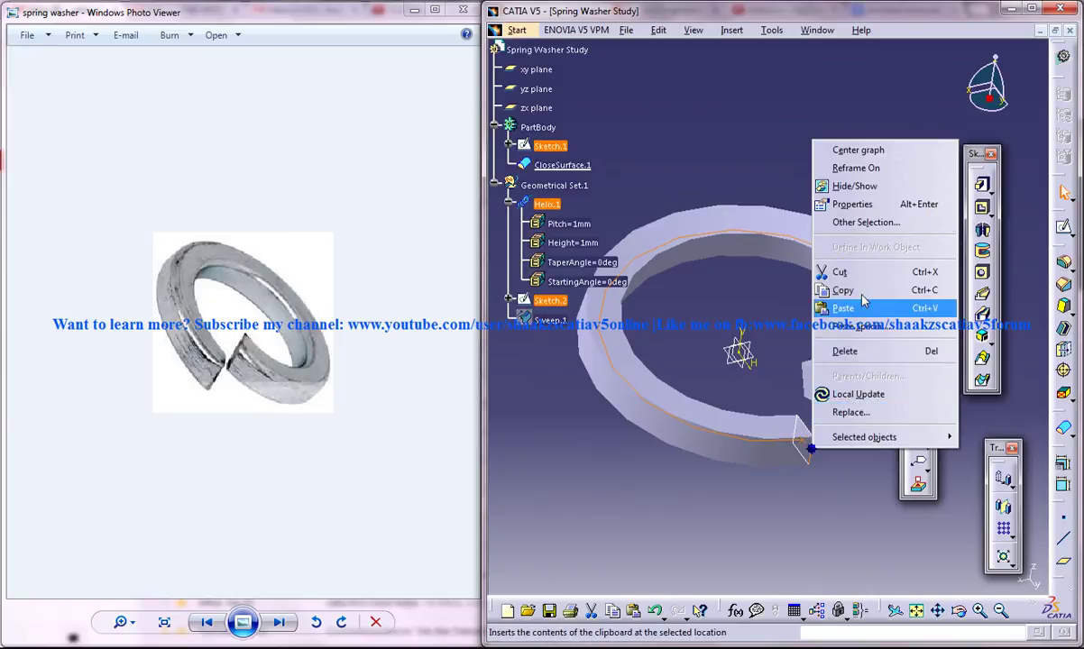
pyautogui.click(852, 187)
pyautogui.moveTo(858, 529); pyautogui.dragTo(767, 487, button='middle')
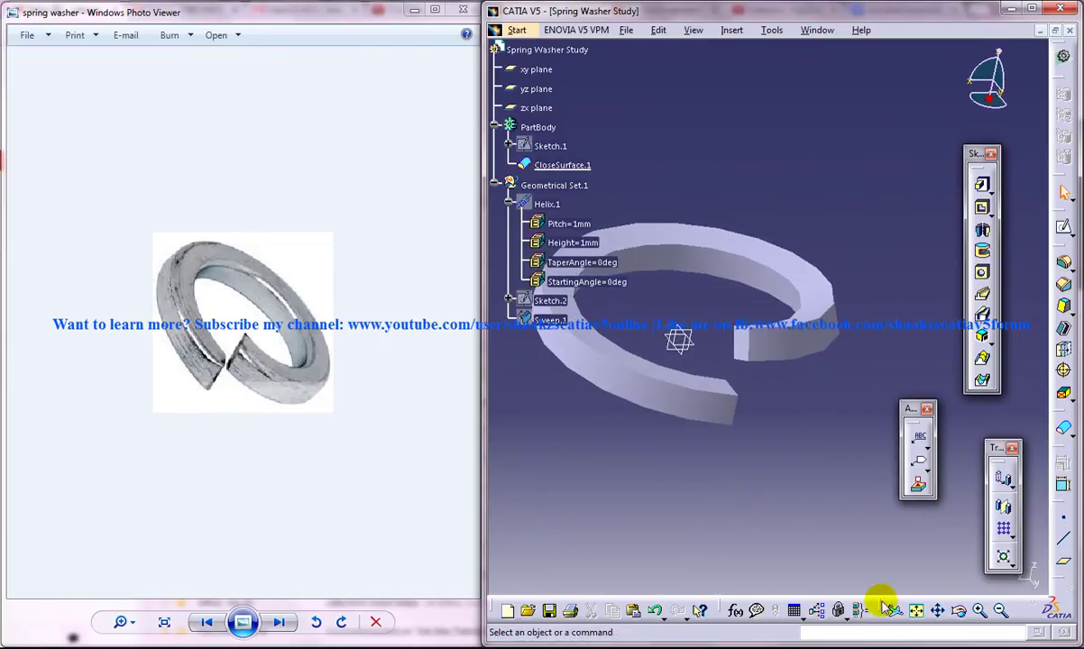
# Apply Steel from the Metal material library to the washer and switch to Shading with Material
pyautogui.click(1030, 10)
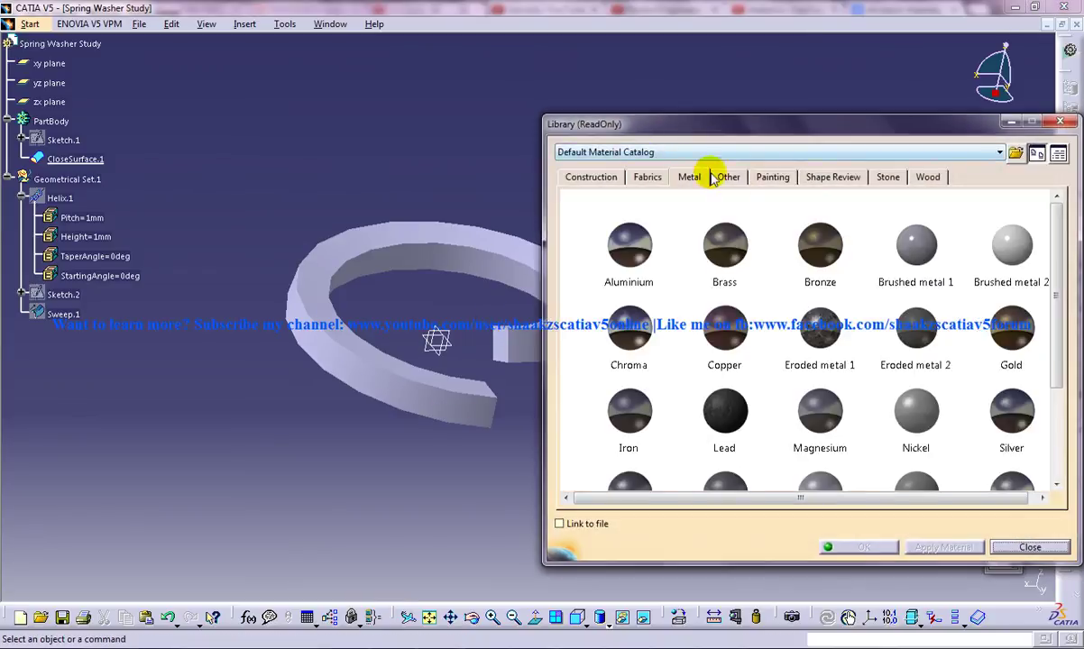
pyautogui.click(772, 176)
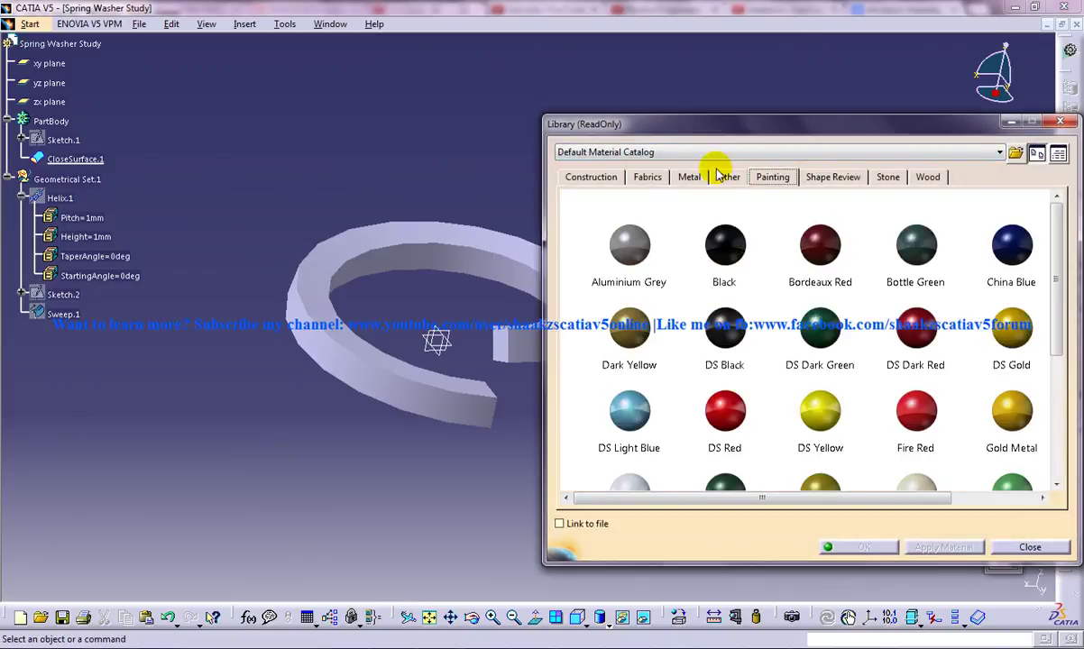
pyautogui.click(656, 180)
pyautogui.click(605, 179)
pyautogui.click(690, 177)
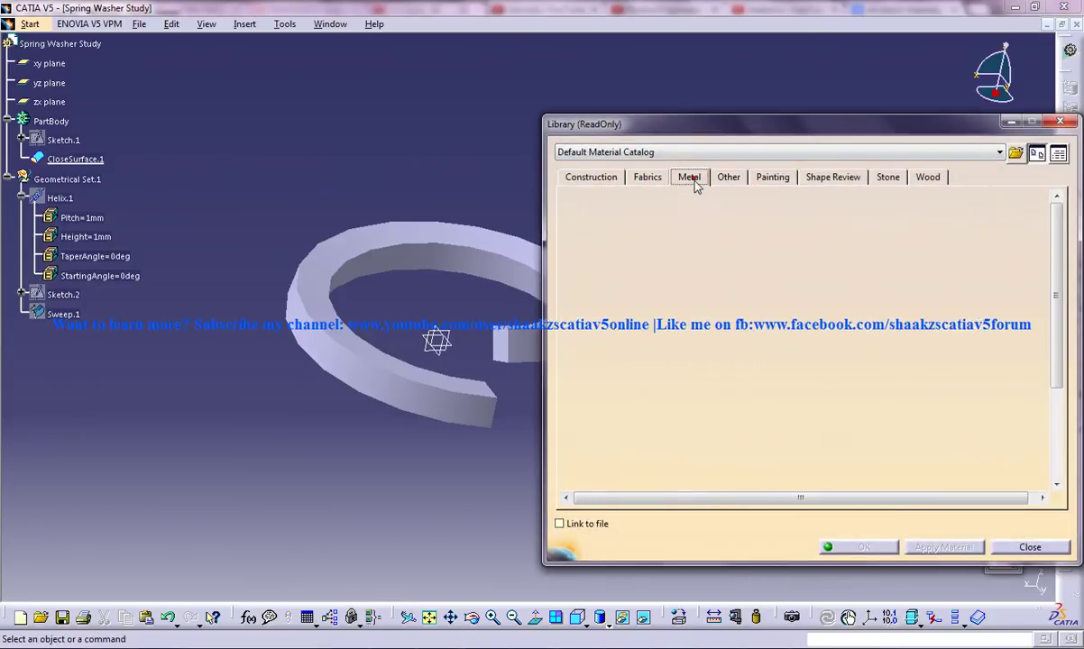
pyautogui.scroll(-4, 1057, 275)
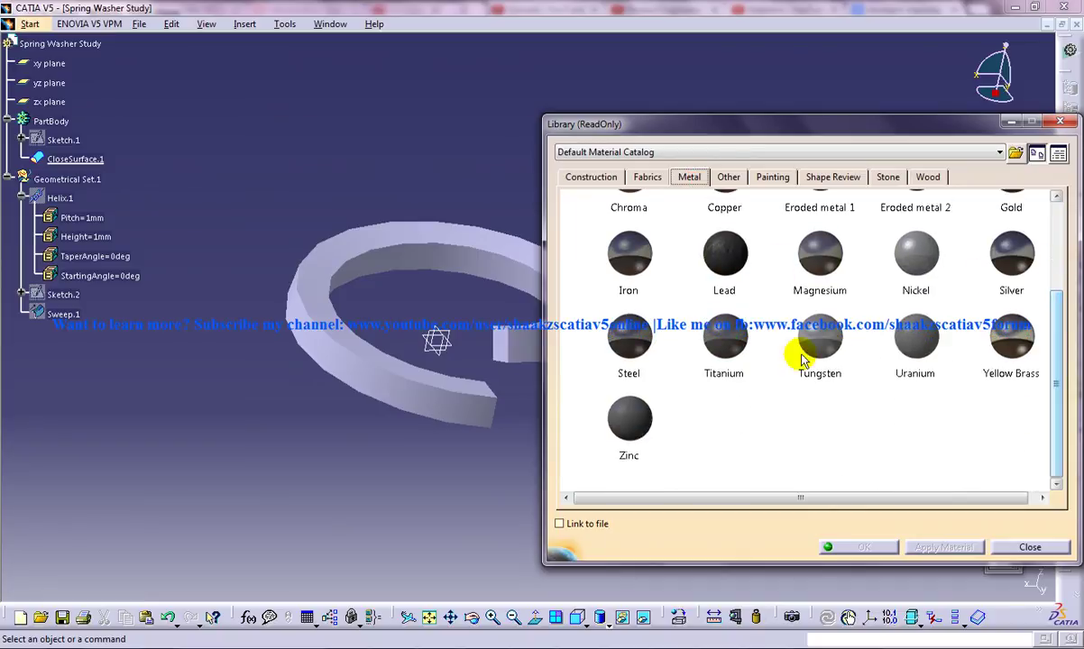
pyautogui.moveTo(620, 348); pyautogui.dragTo(514, 339)
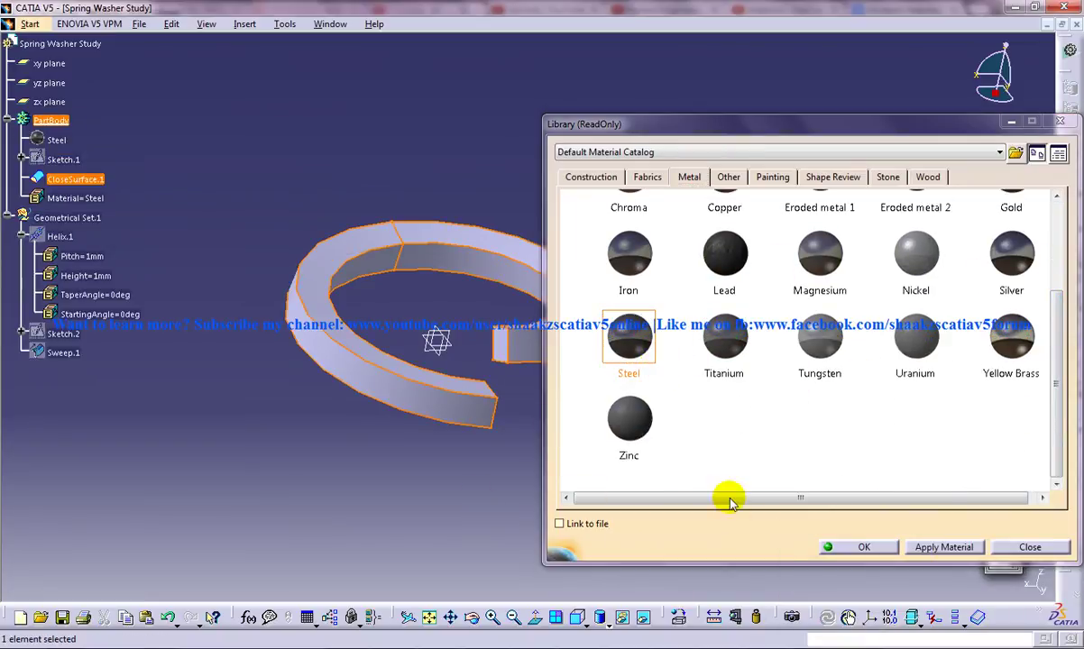
pyautogui.click(864, 547)
pyautogui.click(599, 617)
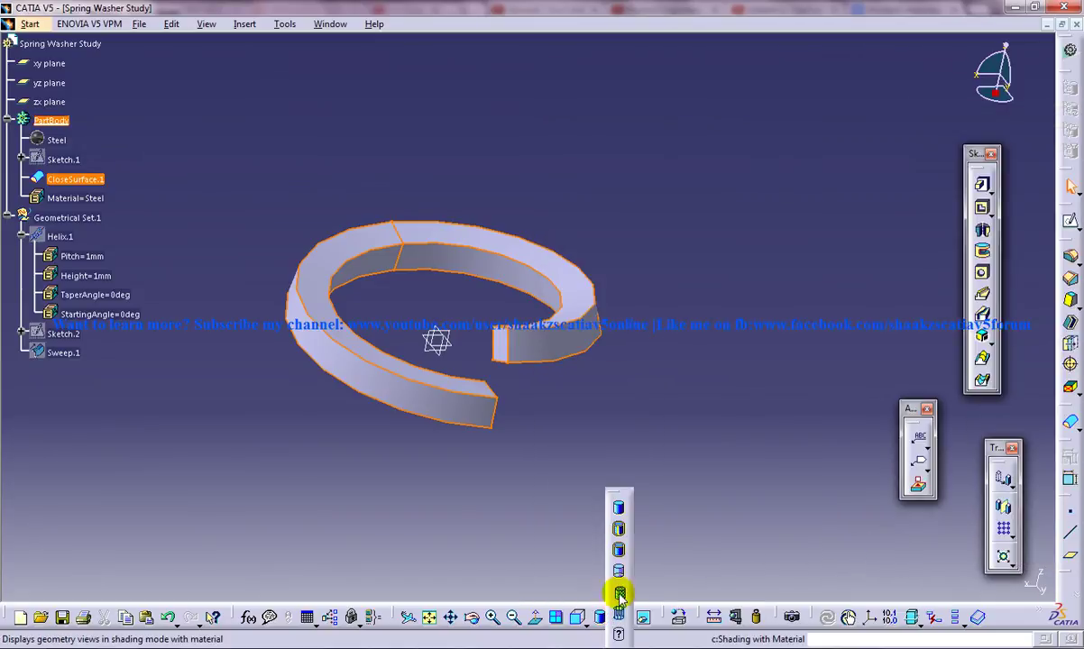
pyautogui.click(619, 592)
# Restore the CATIA window beside the reference photo and orbit the steel washer to view other angles
pyautogui.moveTo(611, 419); pyautogui.dragTo(659, 462, button='middle')
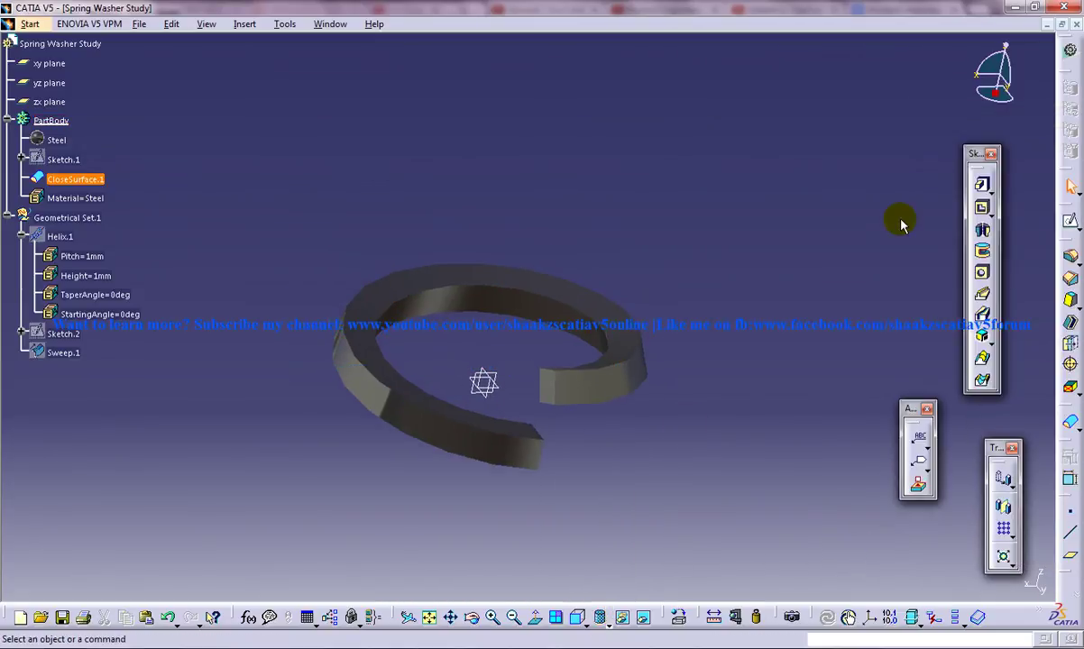
pyautogui.click(1034, 8)
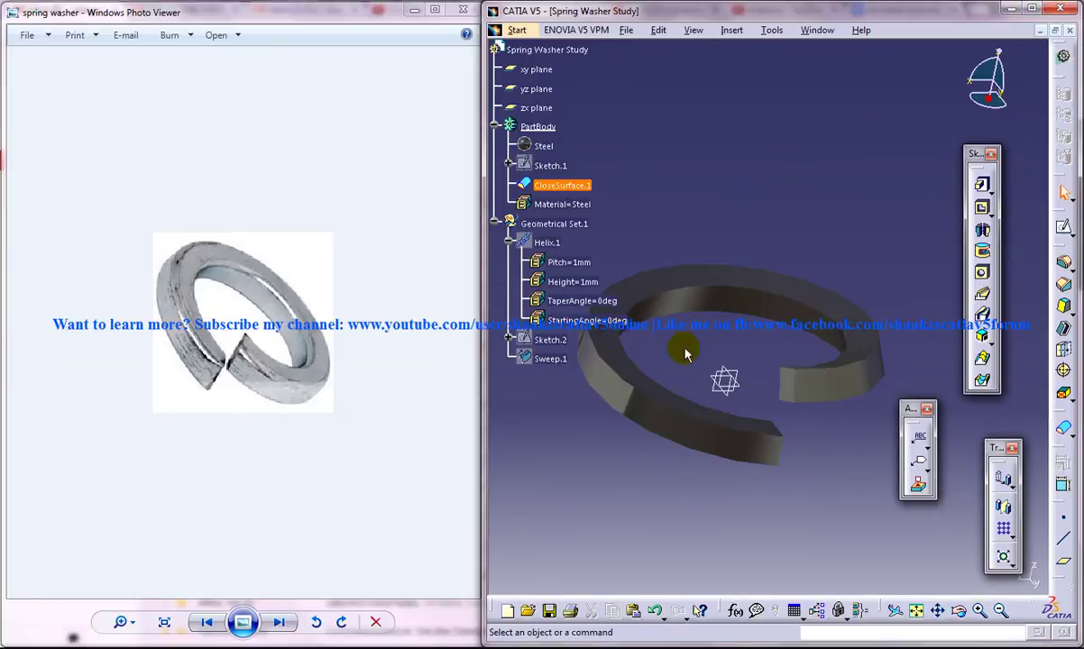
pyautogui.moveTo(684, 351); pyautogui.dragTo(736, 448, button='middle')
pyautogui.moveTo(672, 297); pyautogui.dragTo(749, 379, button='middle')
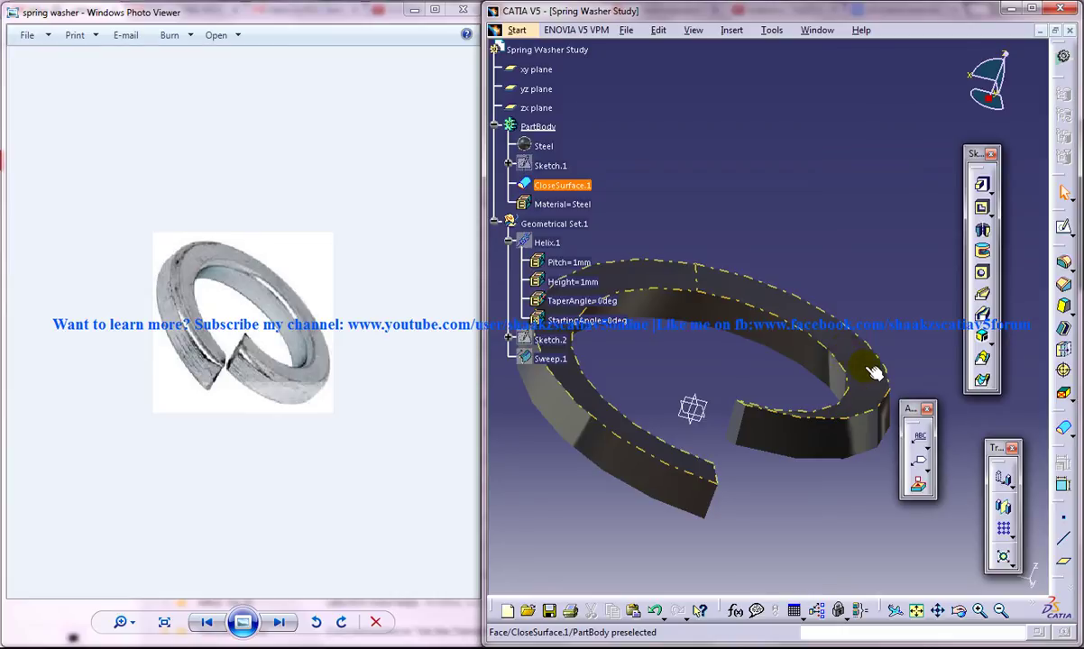
pyautogui.moveTo(870, 369); pyautogui.dragTo(707, 428, button='middle')
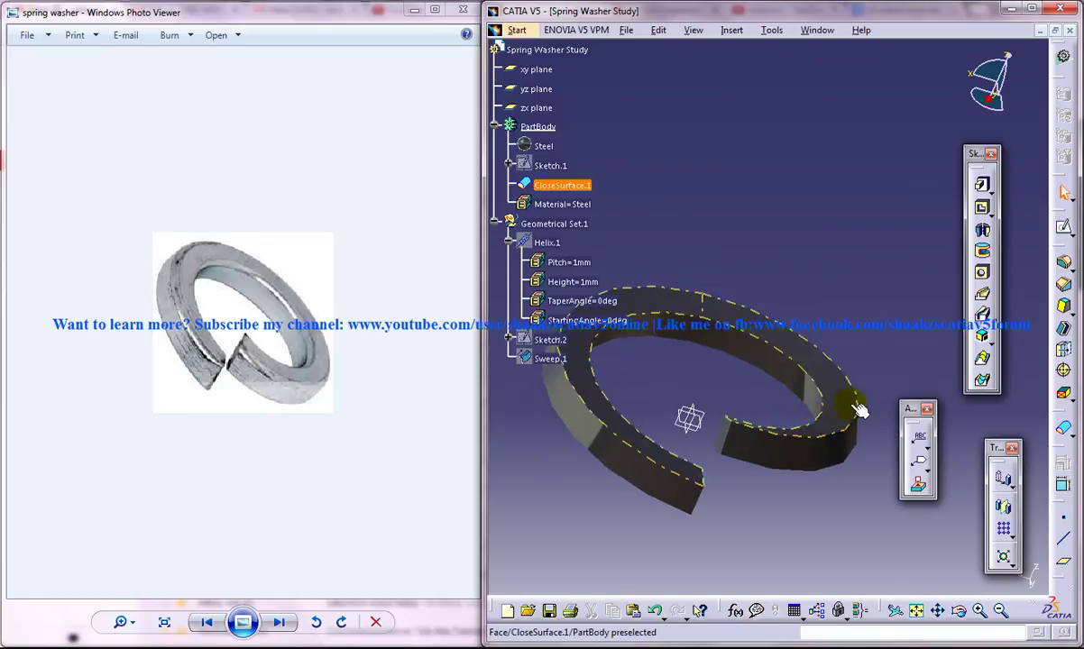